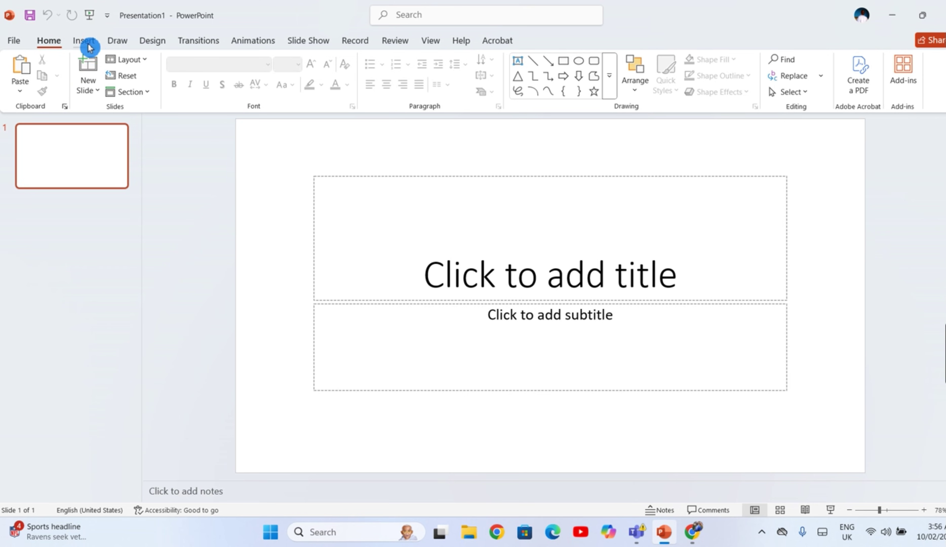
Step: Insert pexels-fauxels-3183183 from Desktop > photo Album, then select all ten album photos
click(87, 41)
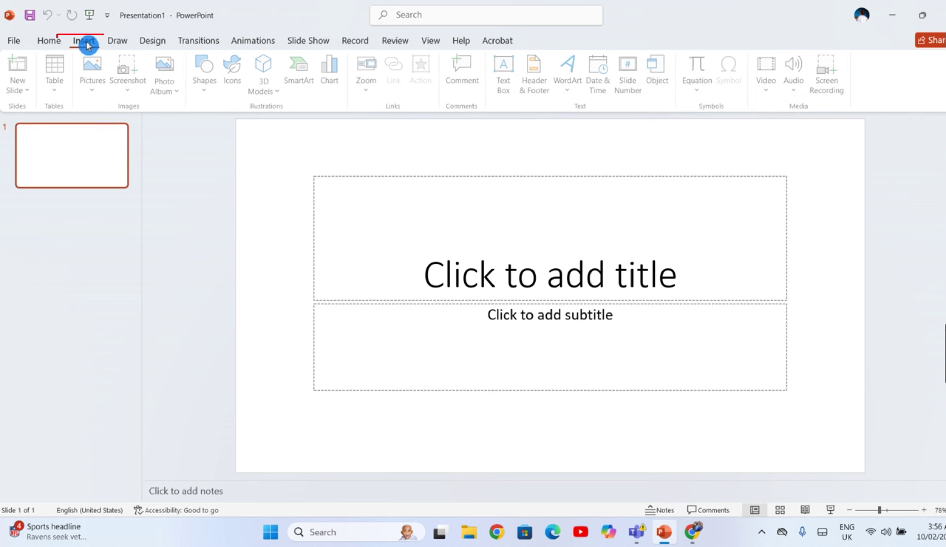
click(95, 94)
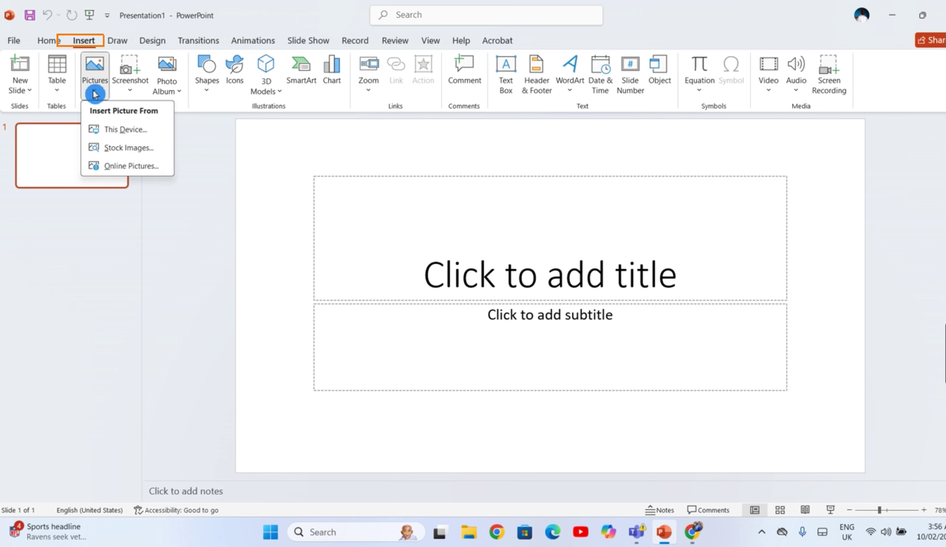
click(114, 138)
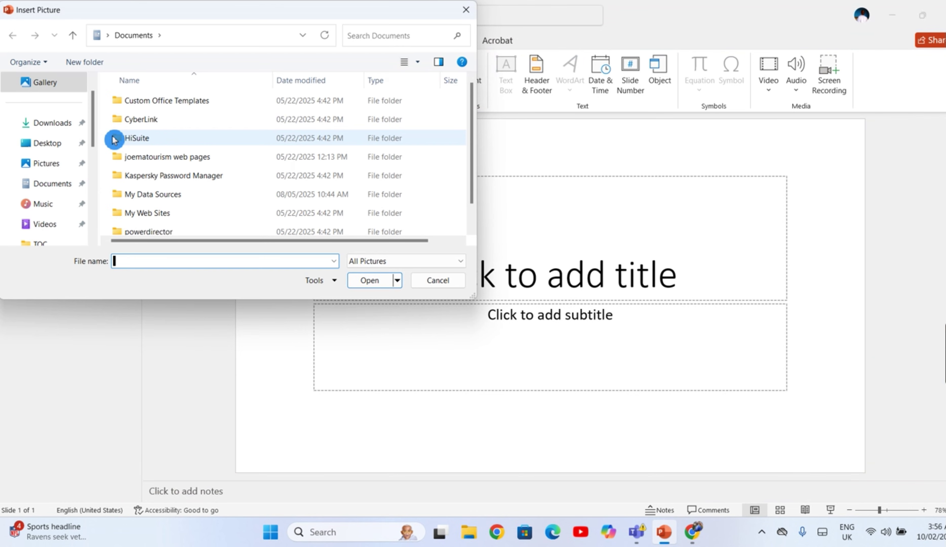
click(60, 143)
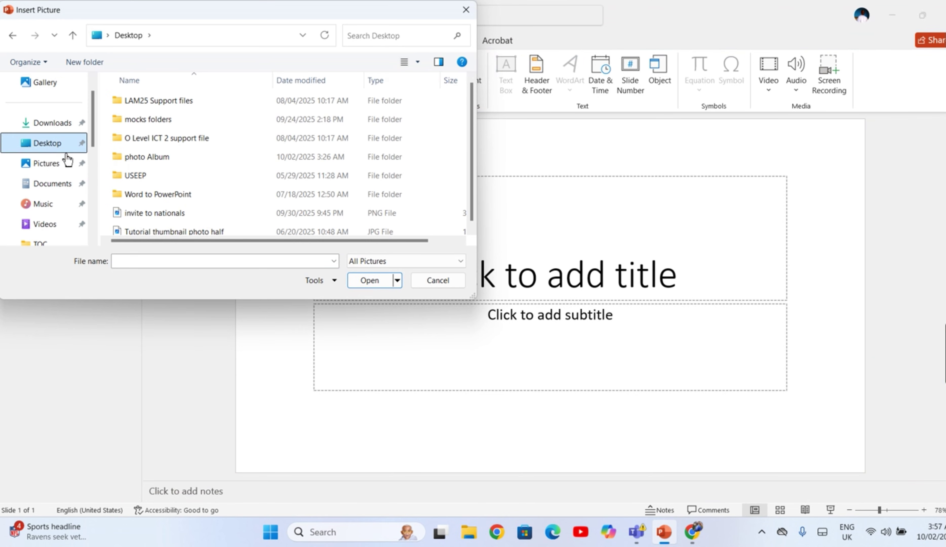
double_click(211, 163)
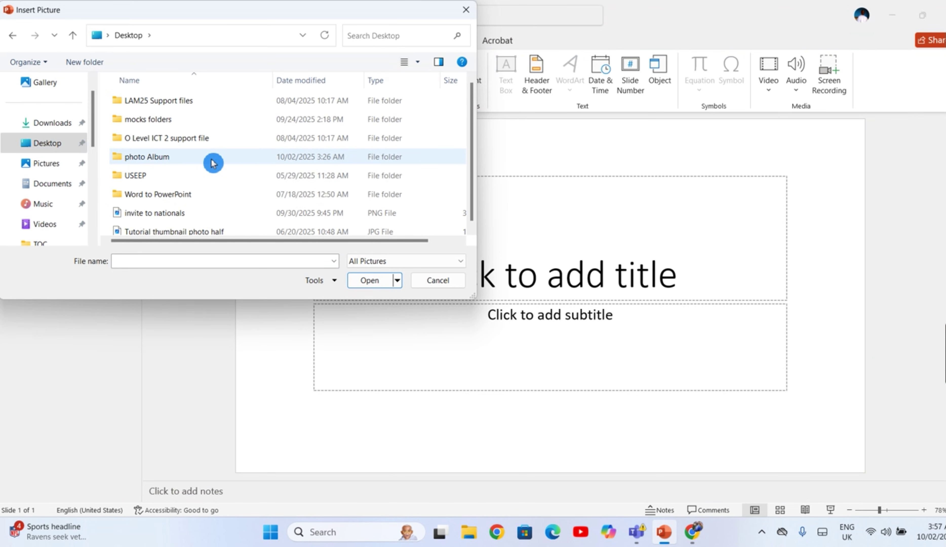
click(158, 139)
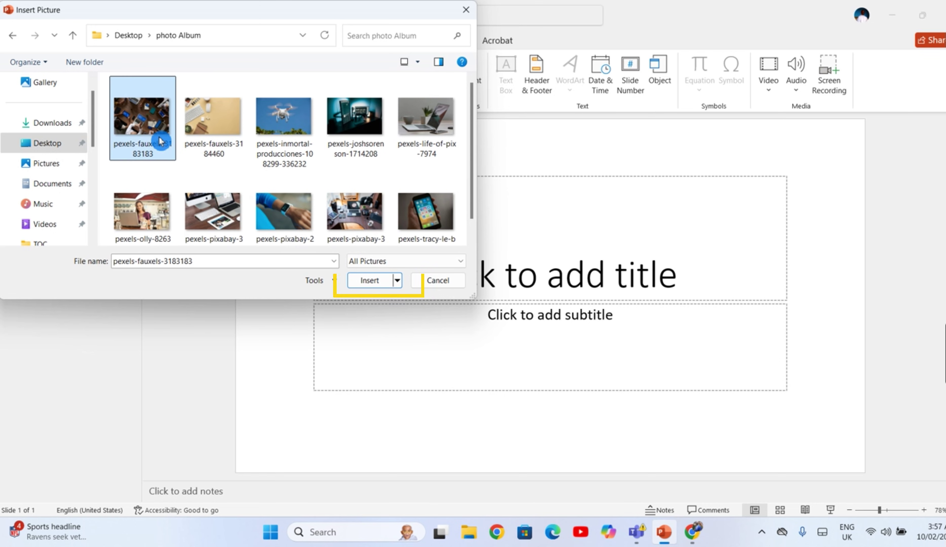
click(368, 288)
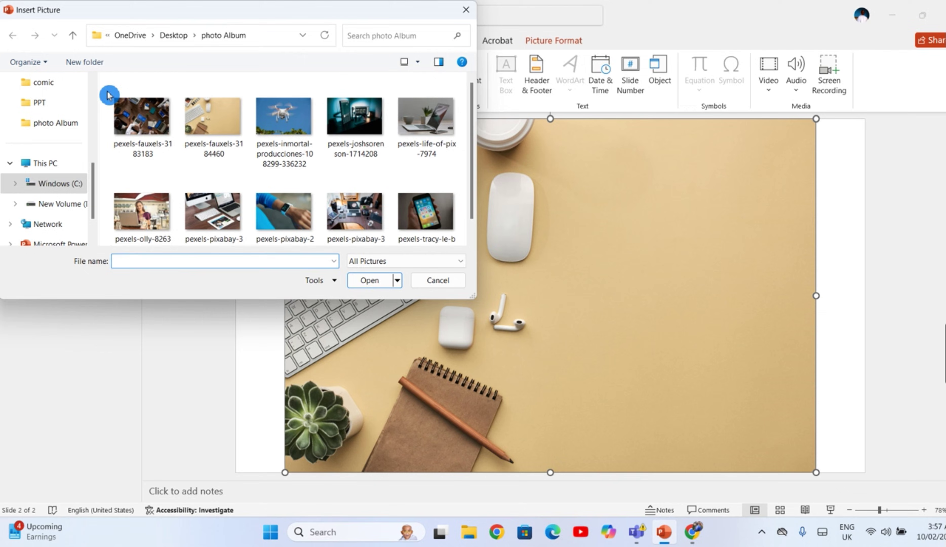
drag(108, 93, 449, 272)
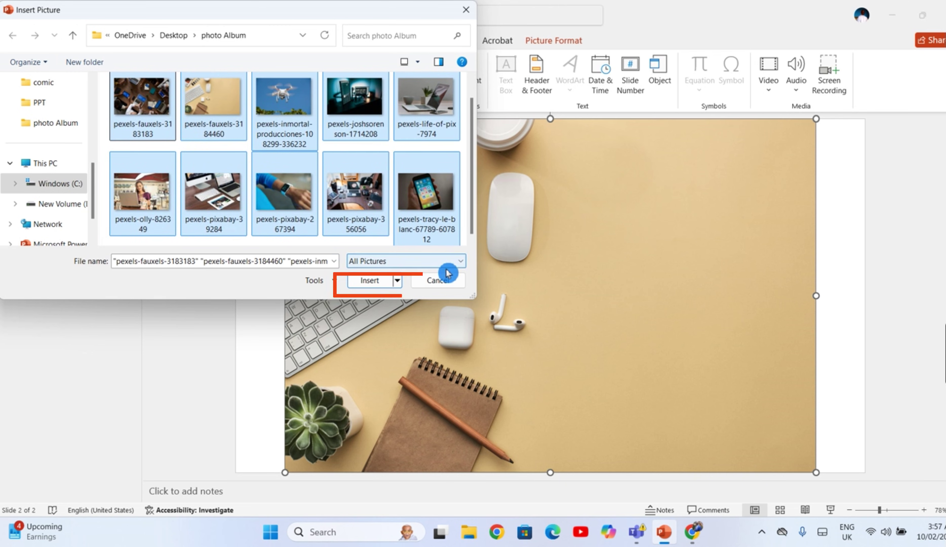
Step: Insert the ten selected photos as a stack on slide 3 and nudge them right
click(373, 281)
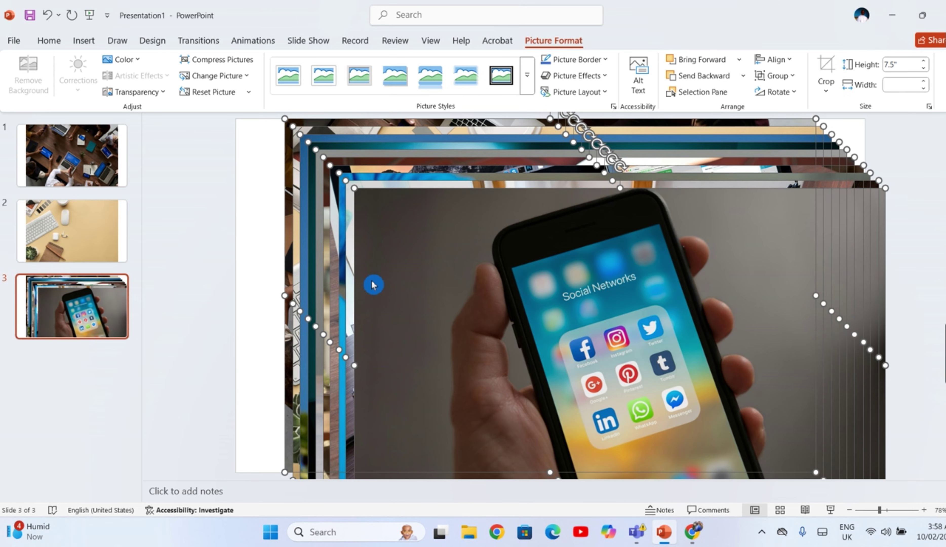
scroll(408, 259, down, 1)
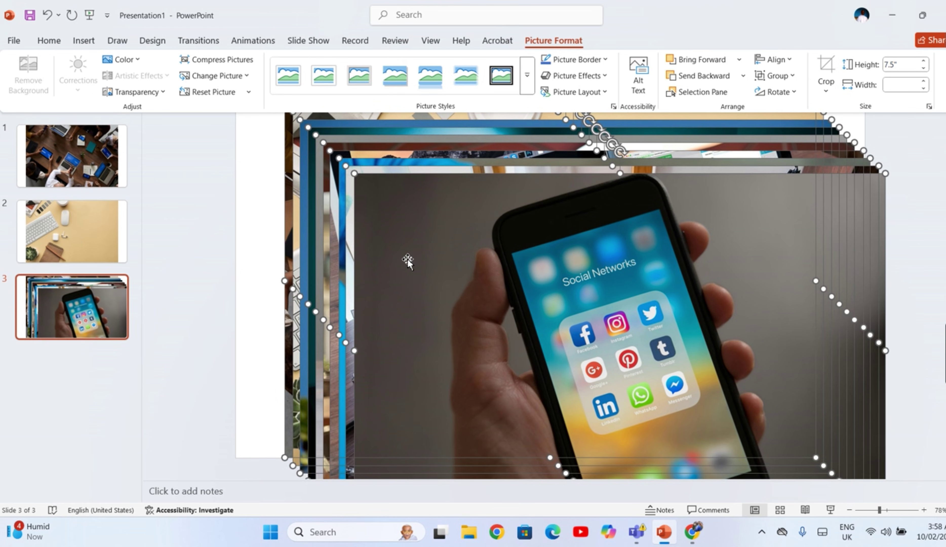
scroll(407, 259, down, 1)
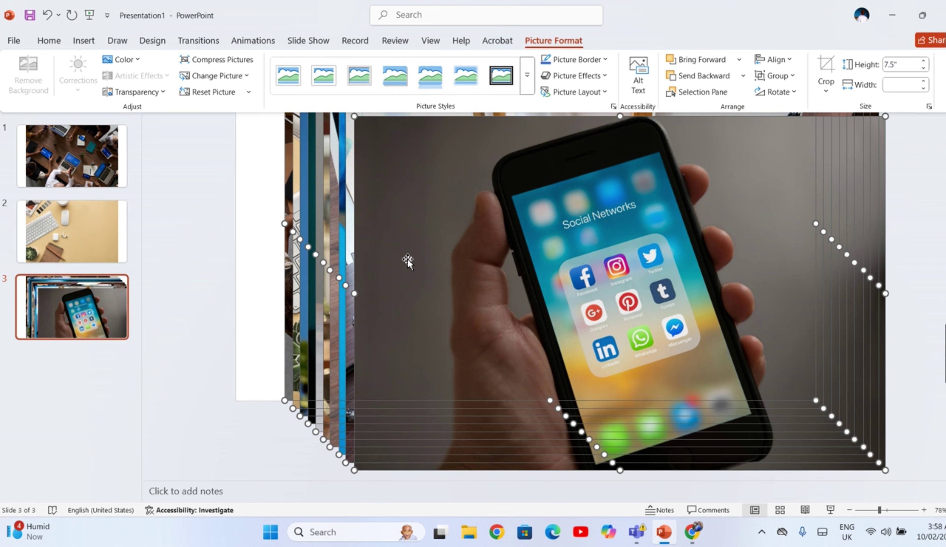
click(272, 288)
click(176, 252)
click(98, 320)
key(Right)
key(Right)
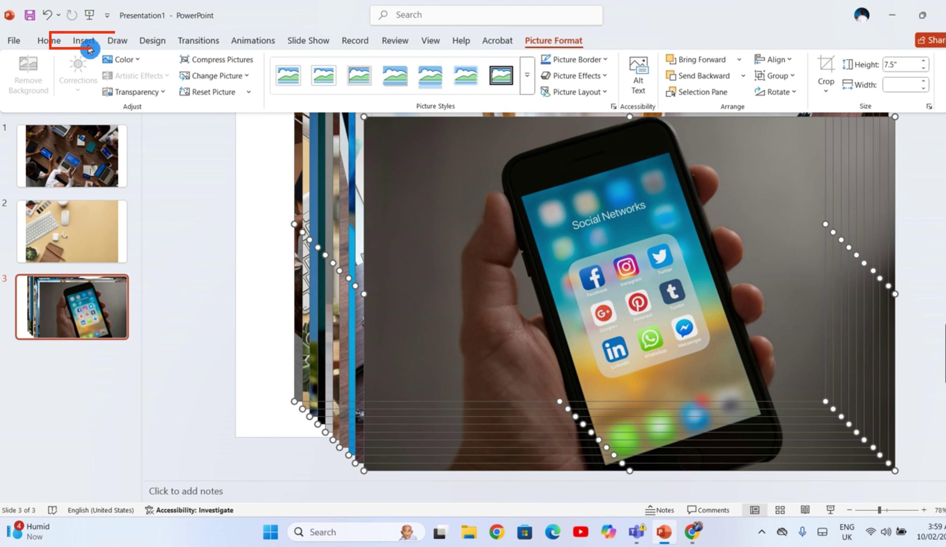
Step: Start a New Photo Album from the Insert tab's Photo Album menu
click(84, 40)
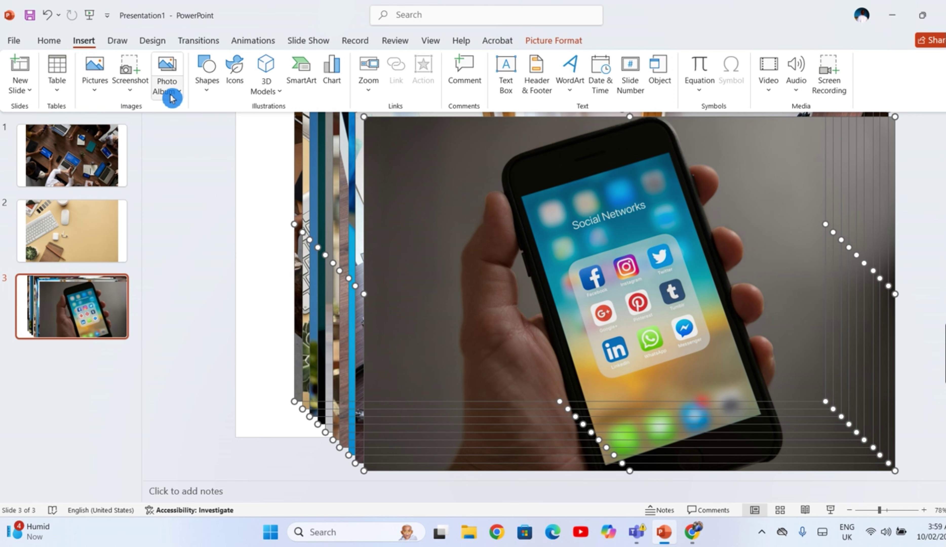
click(171, 69)
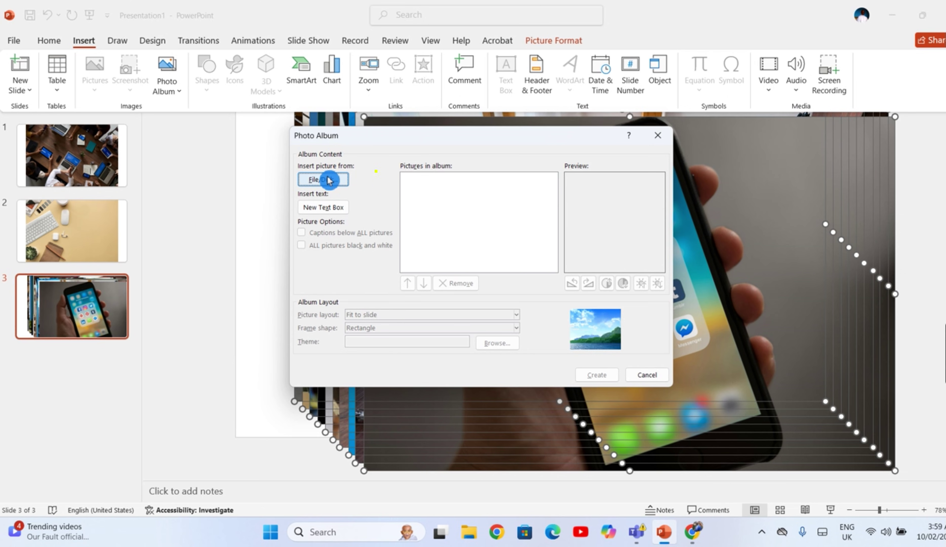
Step: Add all ten pictures from the photo Album folder to the album using File/Disk and Ctrl+A
click(342, 182)
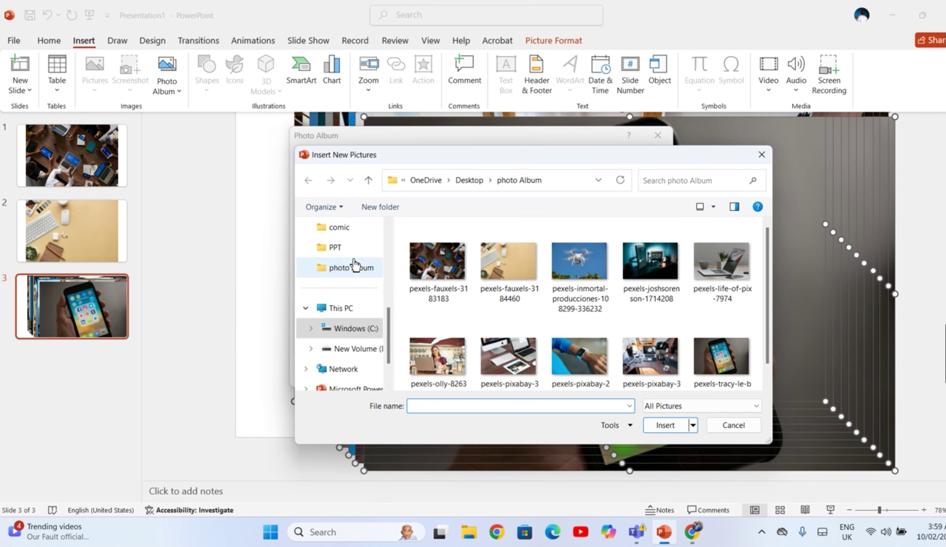
click(351, 273)
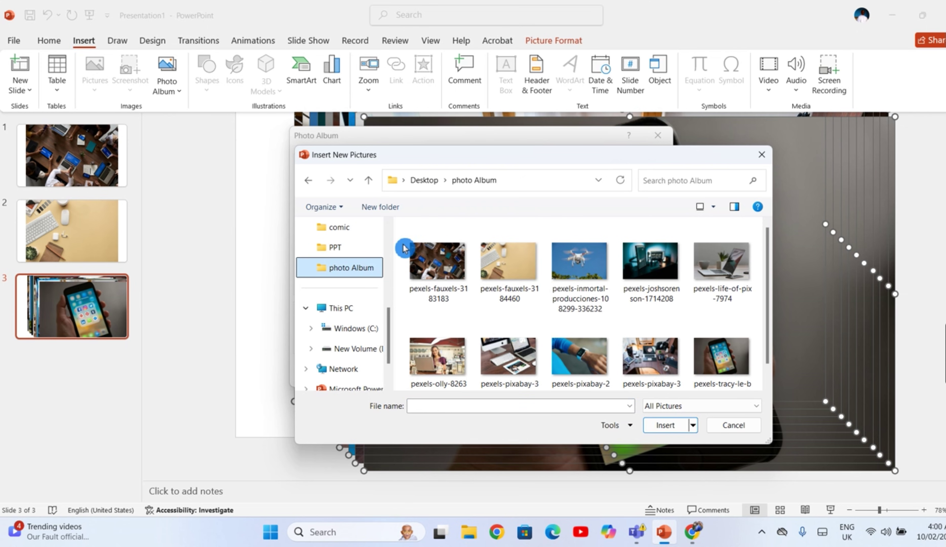
drag(401, 237, 769, 395)
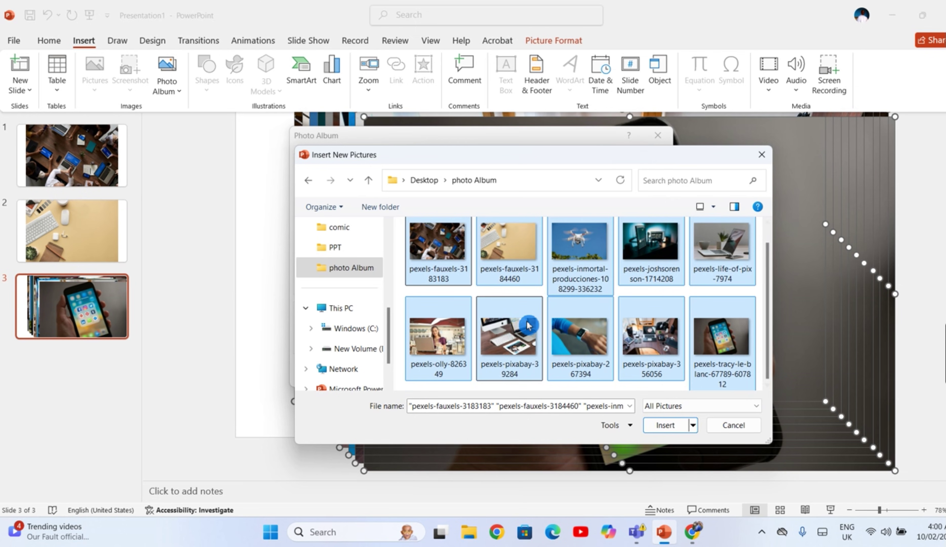
click(444, 266)
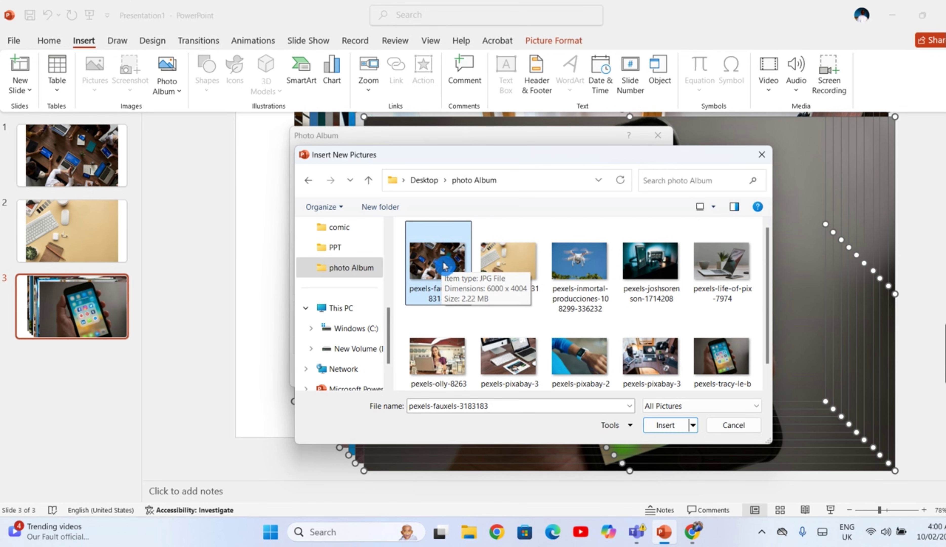
key(ctrl+a)
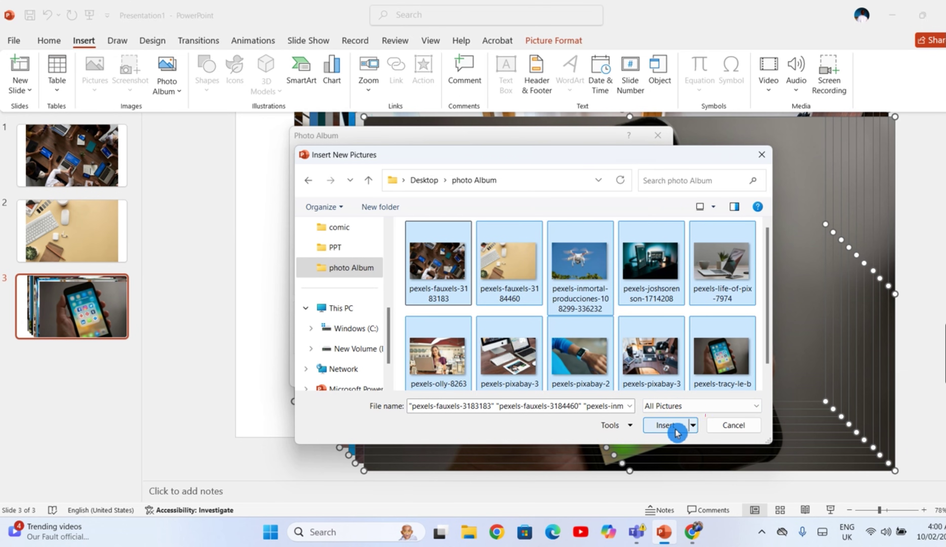
click(667, 426)
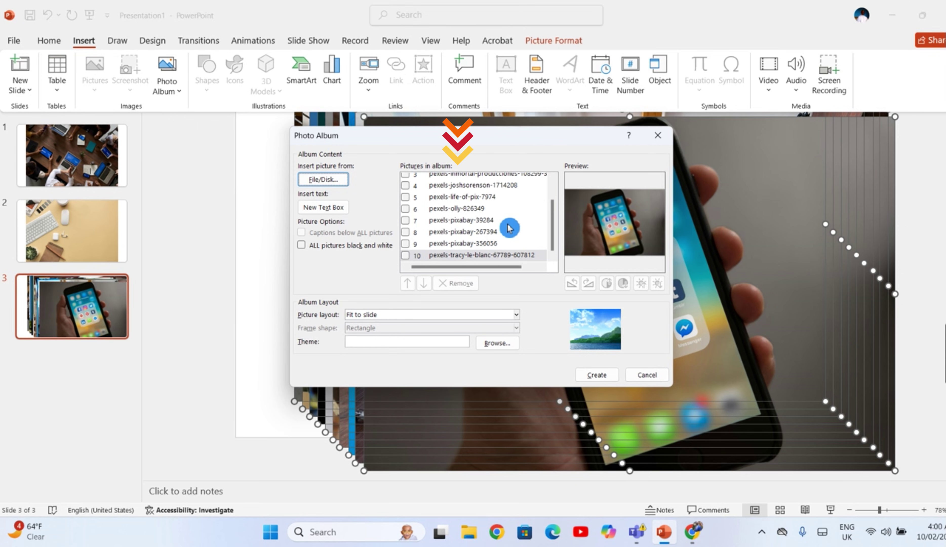
scroll(509, 228, up, 1)
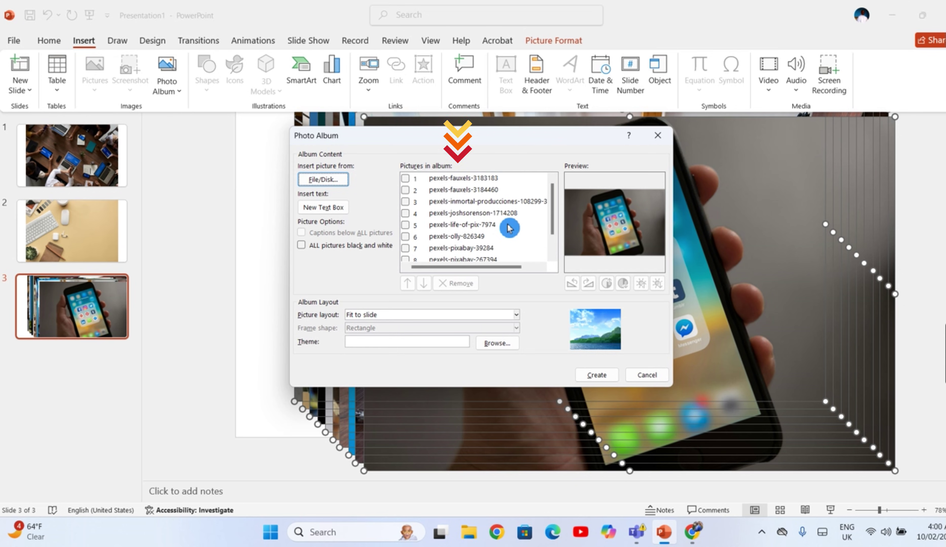
click(438, 180)
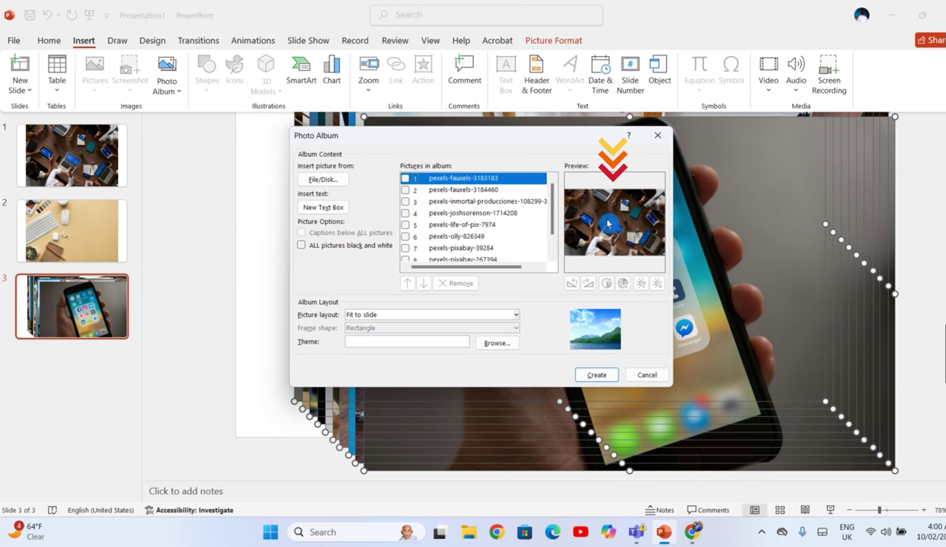
click(476, 195)
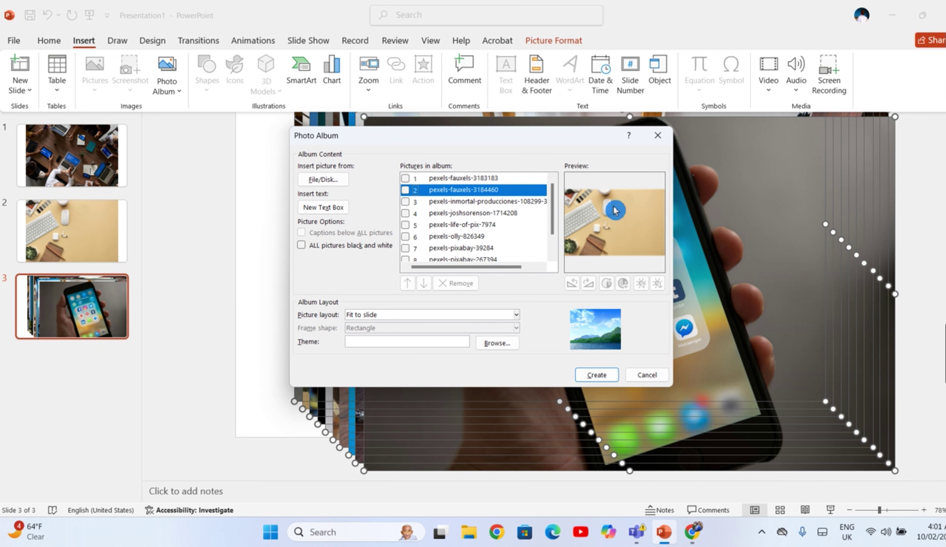
Step: Reorder pexels-joshsorenson-1714208 and pexels-pixabay-39284 in the list, and remove pexels-olly-826349
click(405, 214)
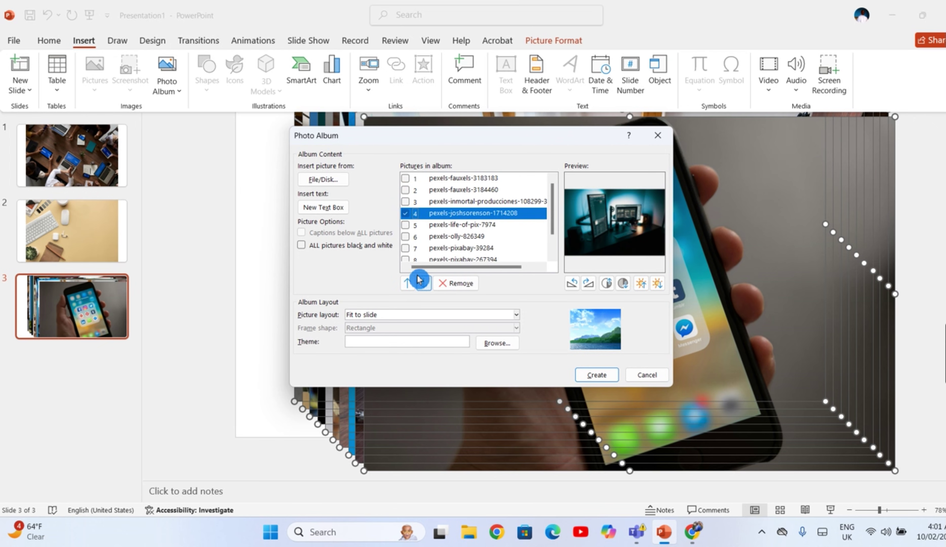
click(410, 285)
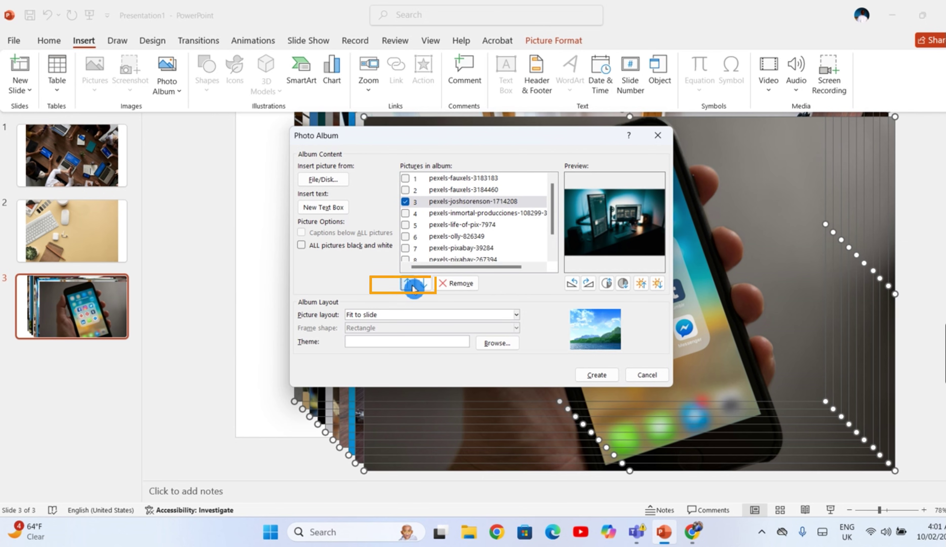
click(412, 285)
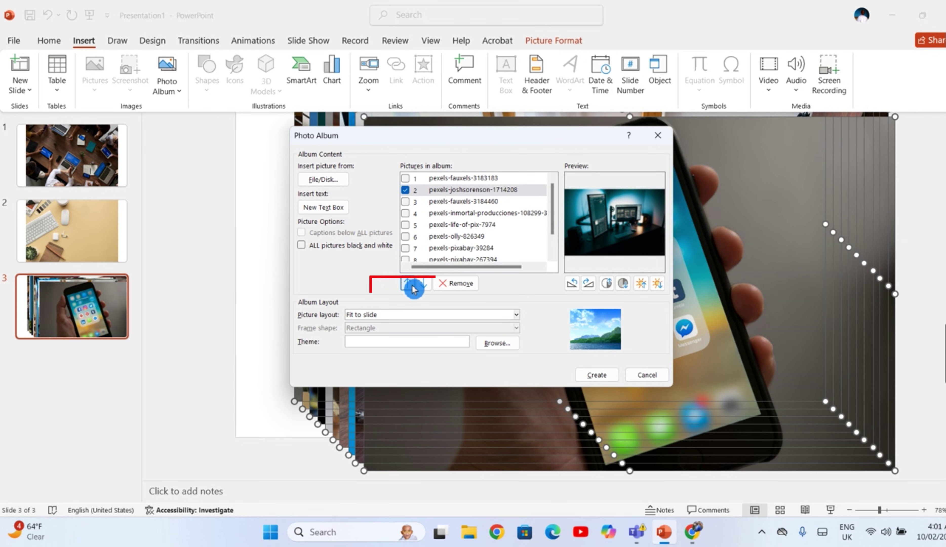
click(430, 290)
click(429, 290)
click(430, 290)
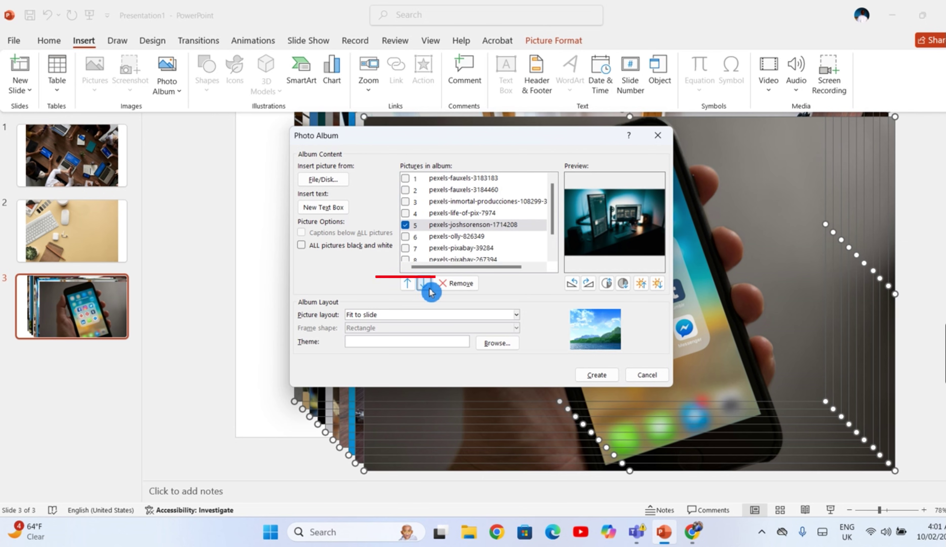
click(406, 247)
click(408, 238)
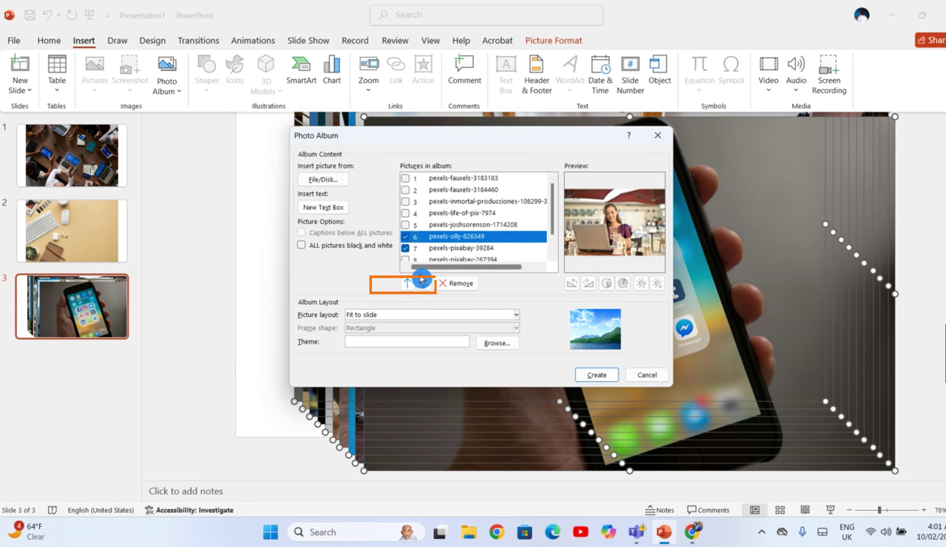
click(409, 286)
click(409, 285)
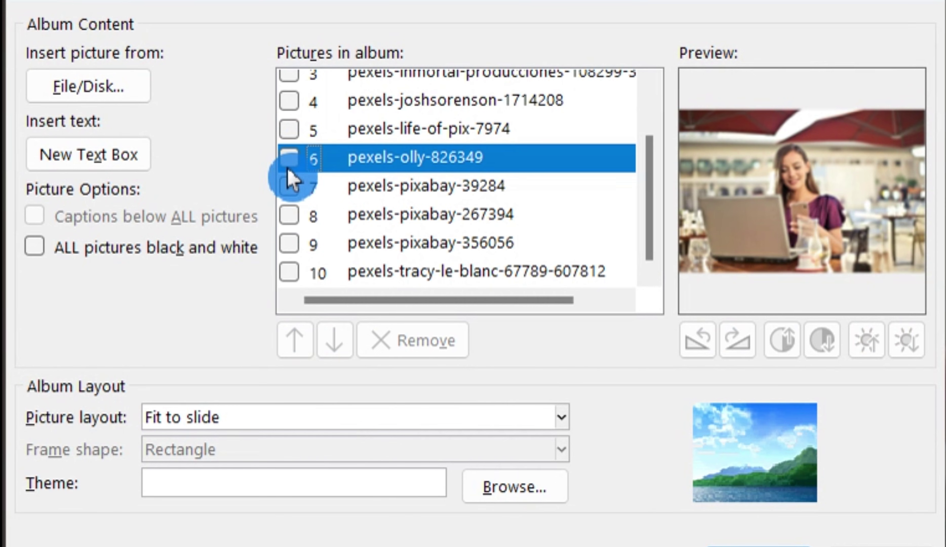
click(405, 209)
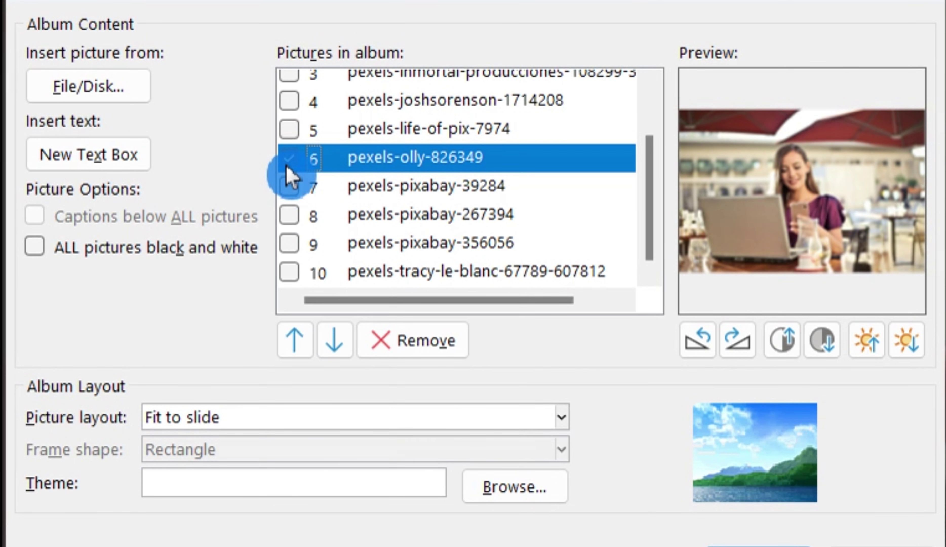
click(448, 348)
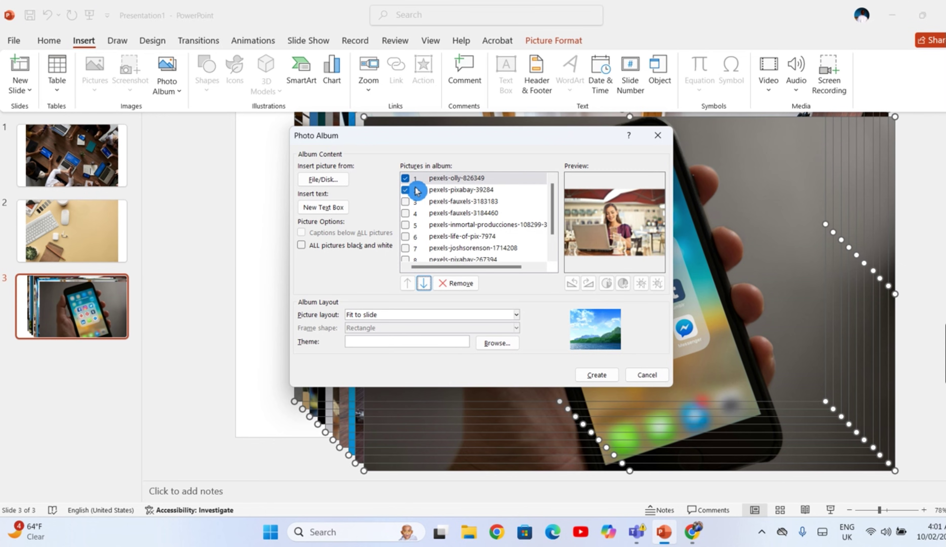
Step: Rotate pexels-pixabay-39284 and return it to landscape, then raise and lower its contrast
click(417, 191)
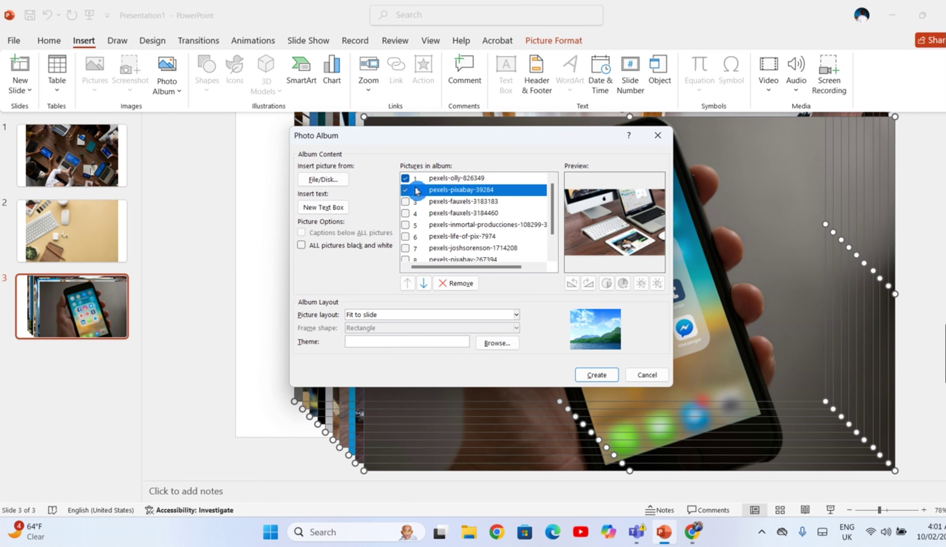
click(408, 189)
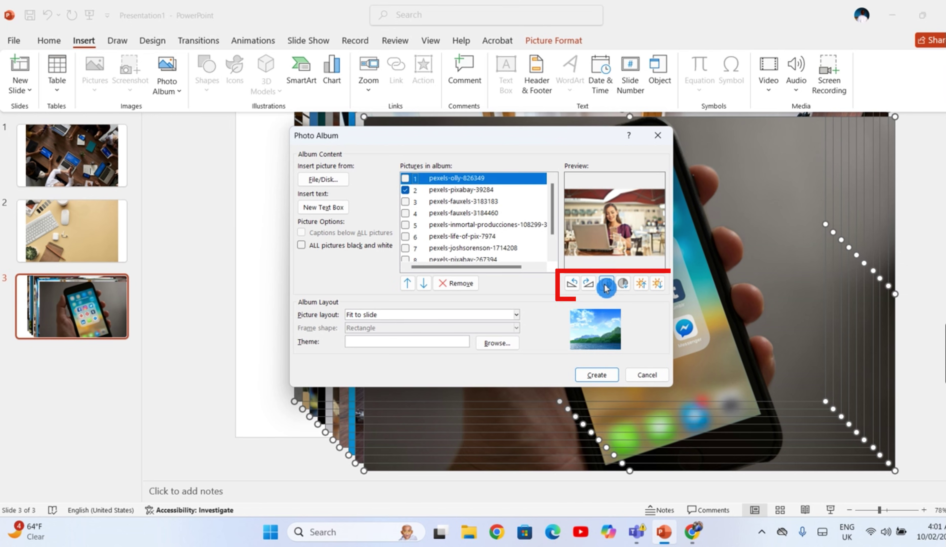
click(573, 284)
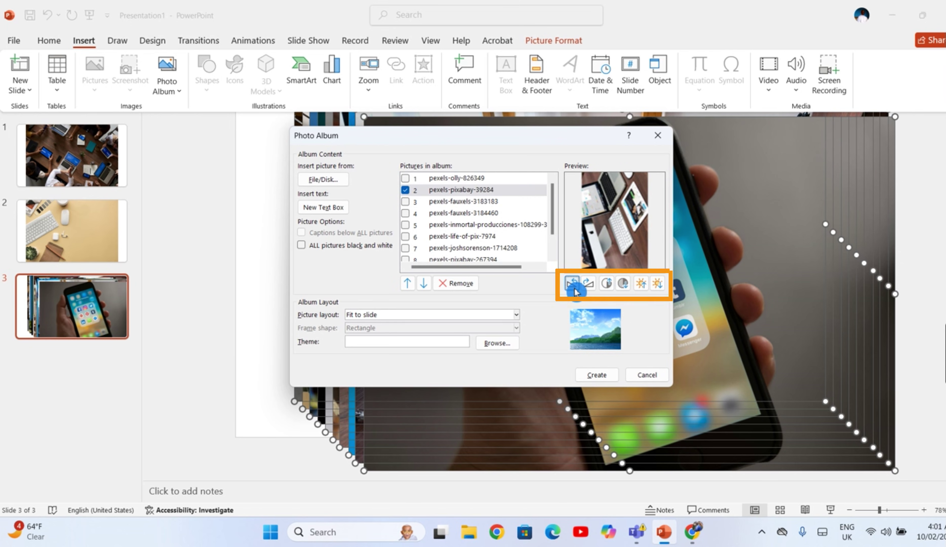
click(589, 284)
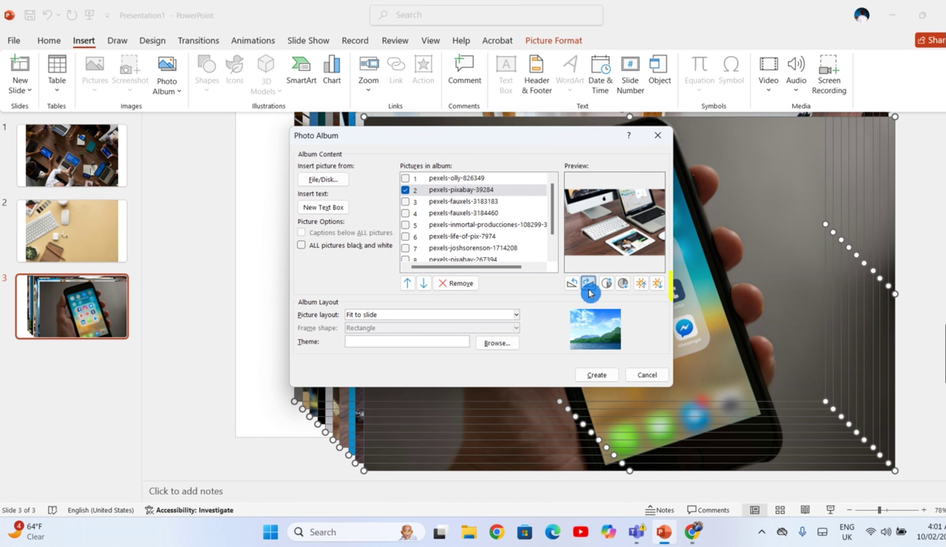
click(588, 284)
click(588, 284)
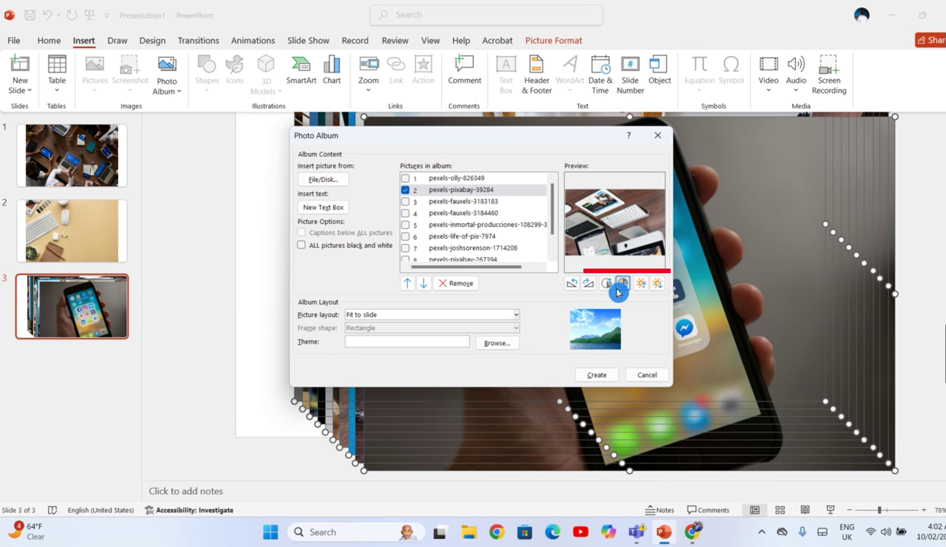
click(607, 284)
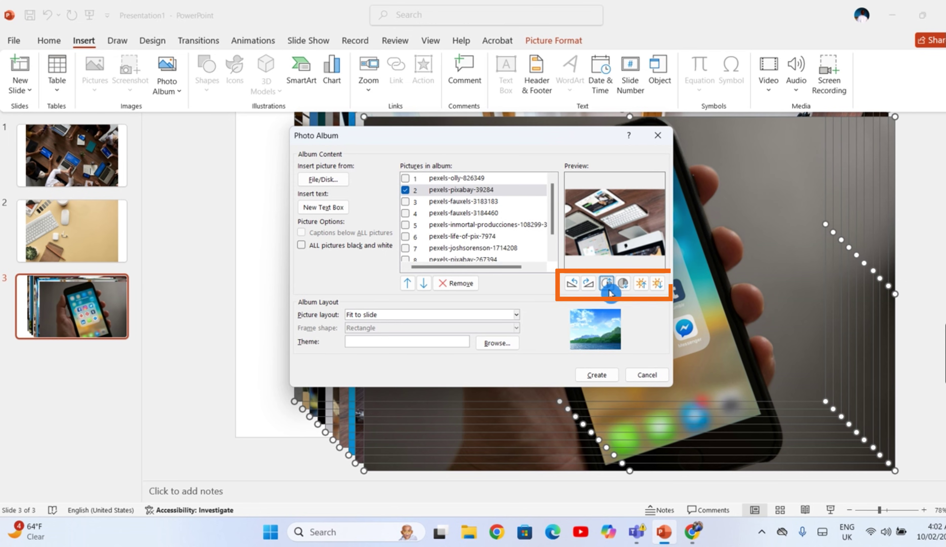
click(622, 284)
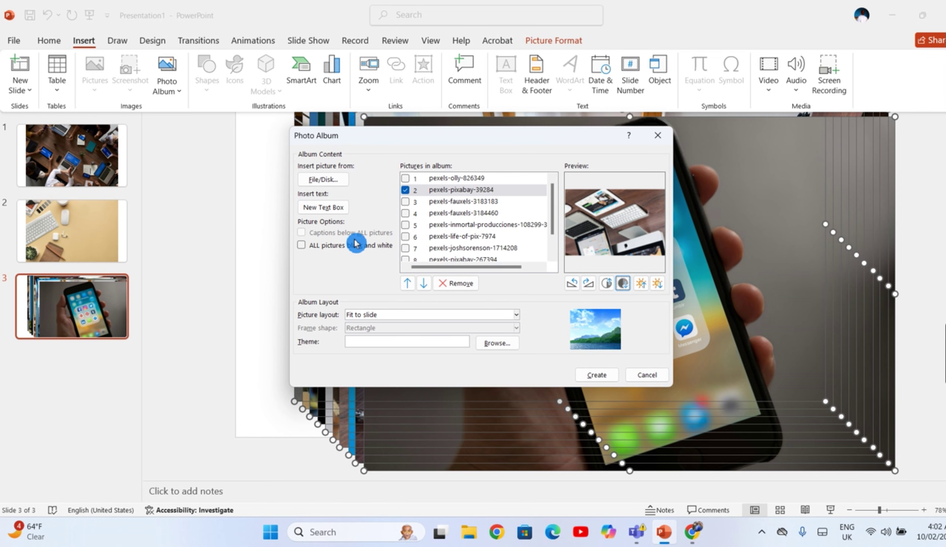
Step: Add a Text Box entry and turn on ALL pictures black and white, toggling list checkboxes
click(330, 208)
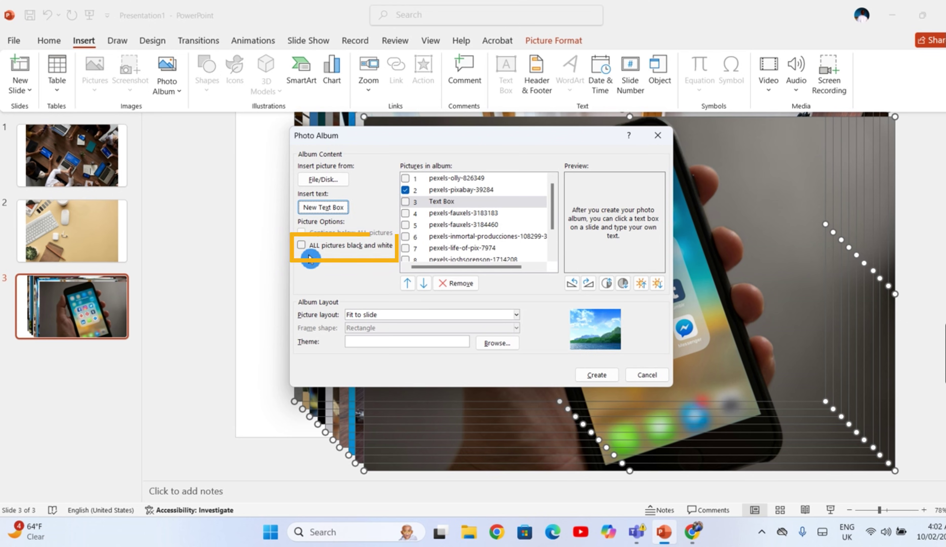
click(304, 248)
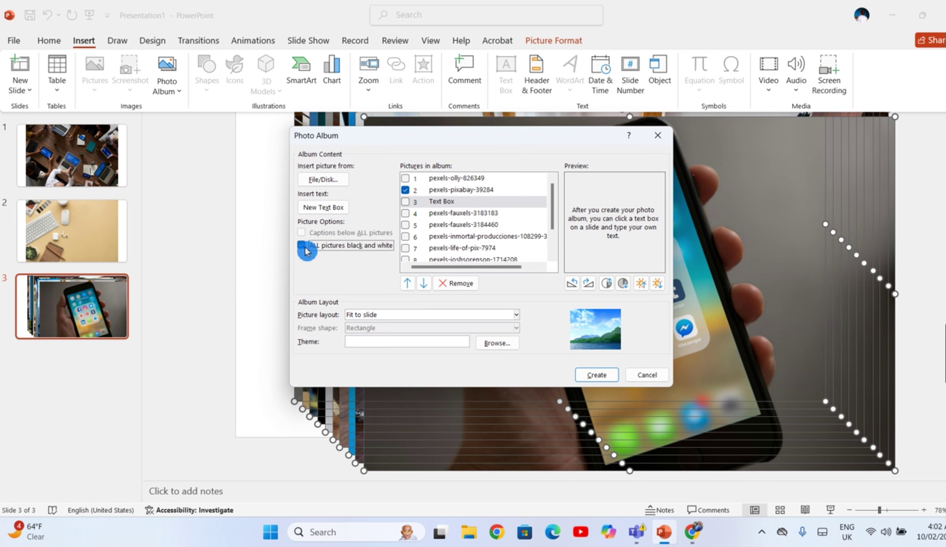
click(413, 206)
click(409, 190)
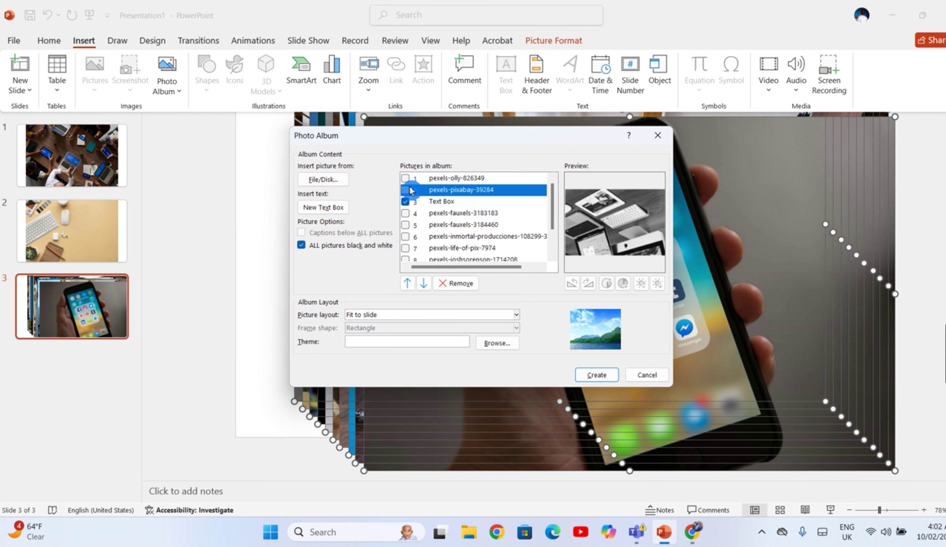
click(405, 178)
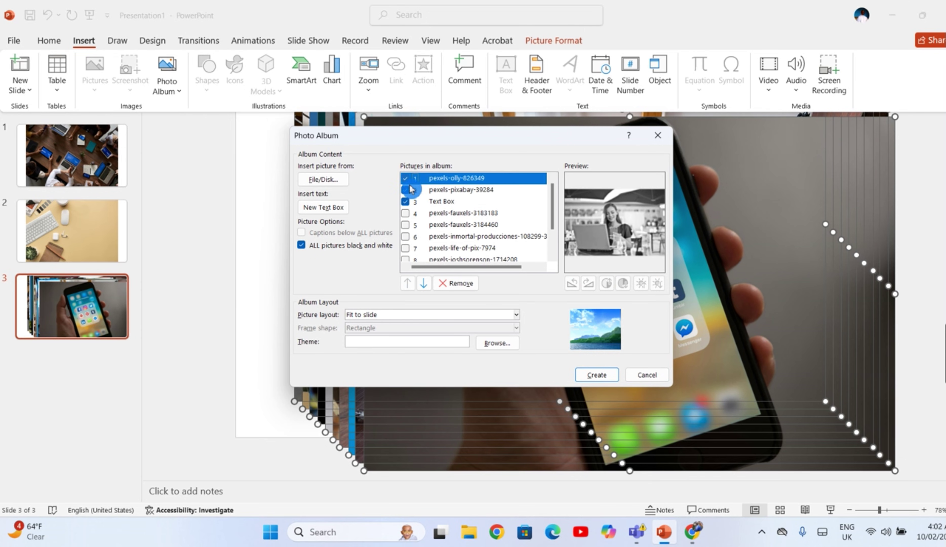
click(406, 201)
click(405, 190)
Step: Turn off black and white, keep the Fit to slide layout, and create the album
click(406, 178)
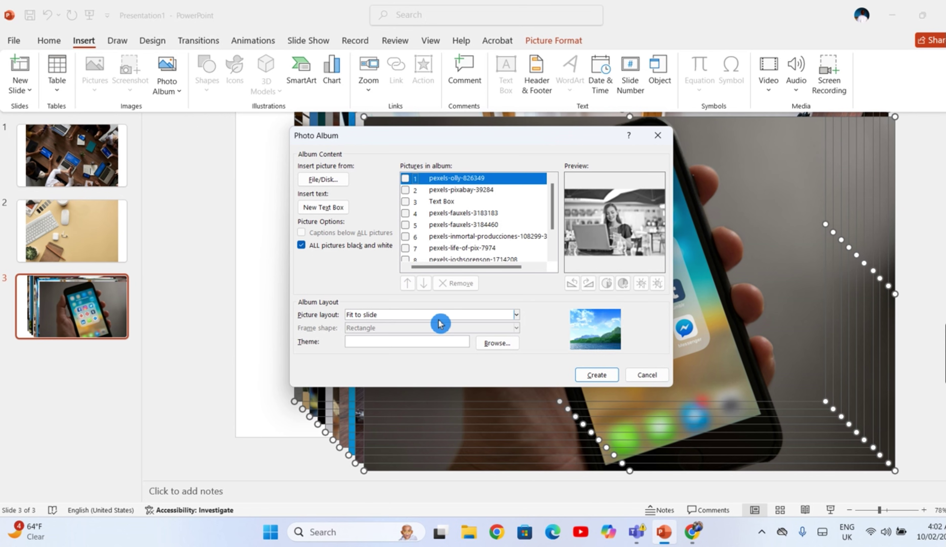
click(334, 248)
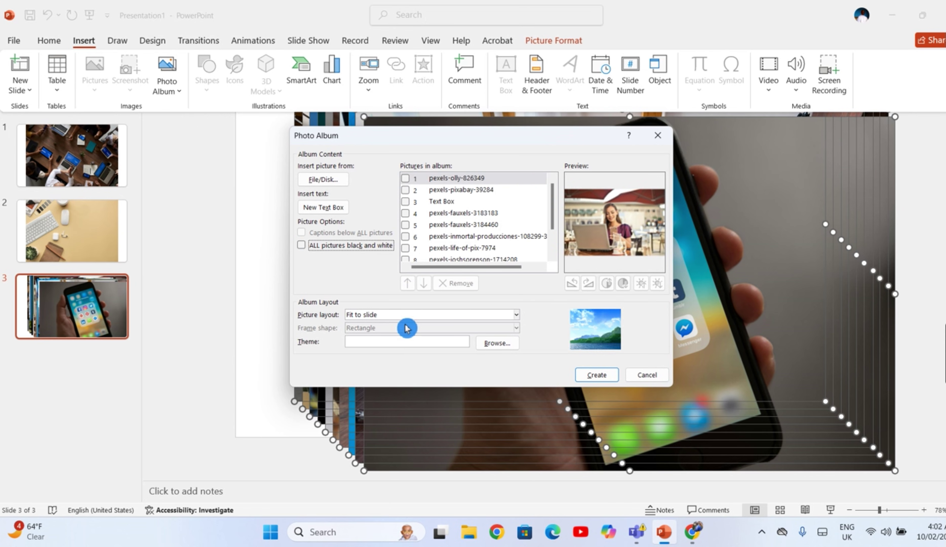
click(517, 317)
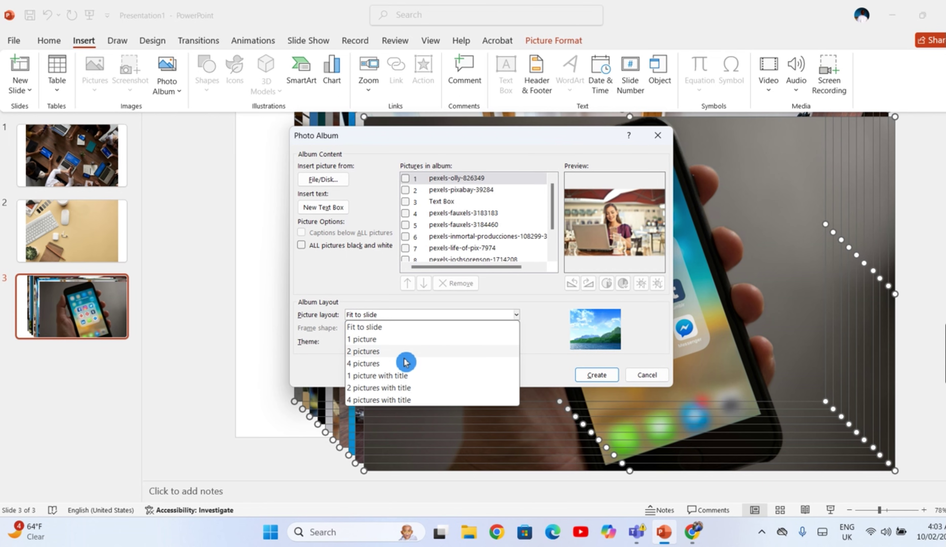
click(493, 320)
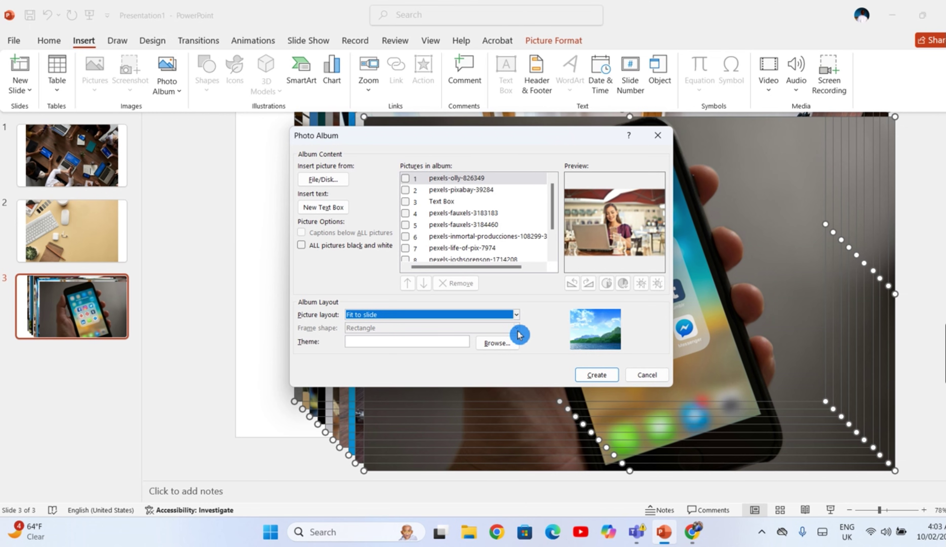
click(449, 343)
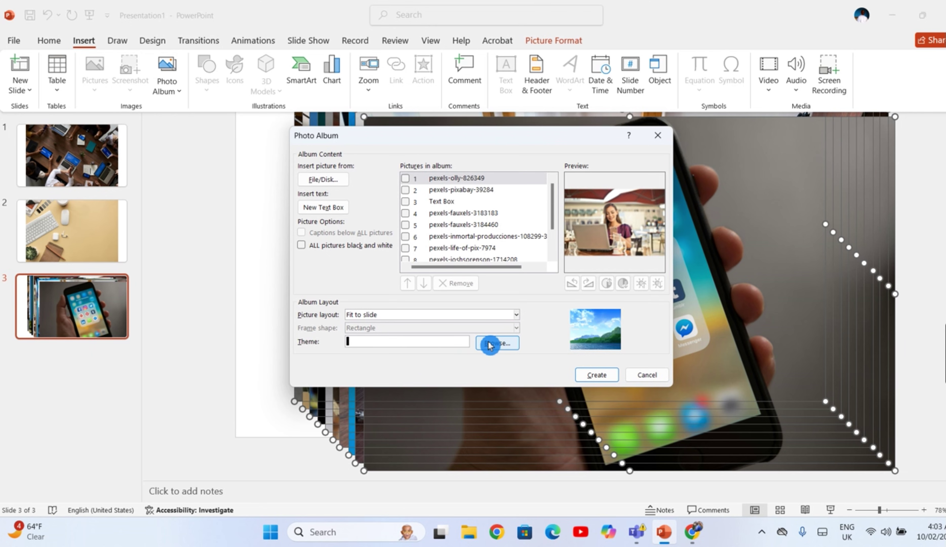
click(495, 314)
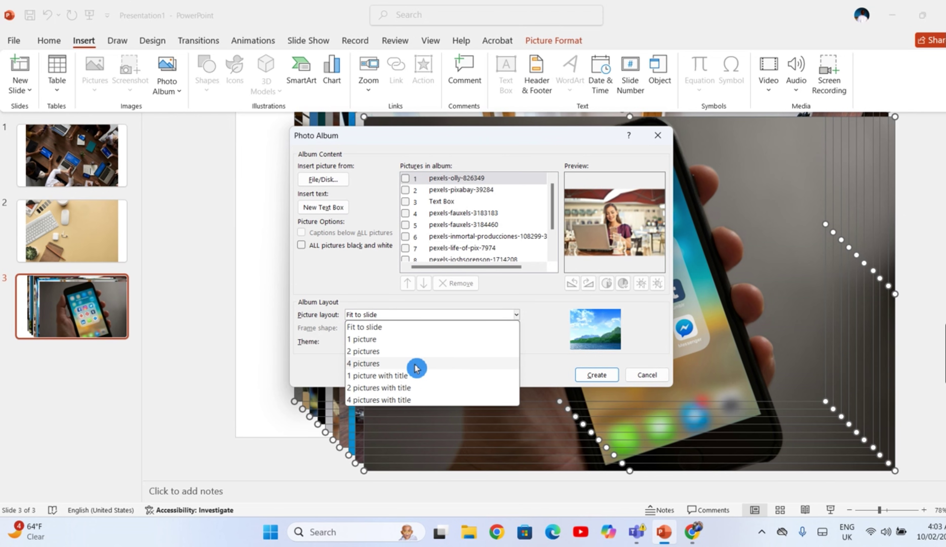
click(492, 319)
click(591, 378)
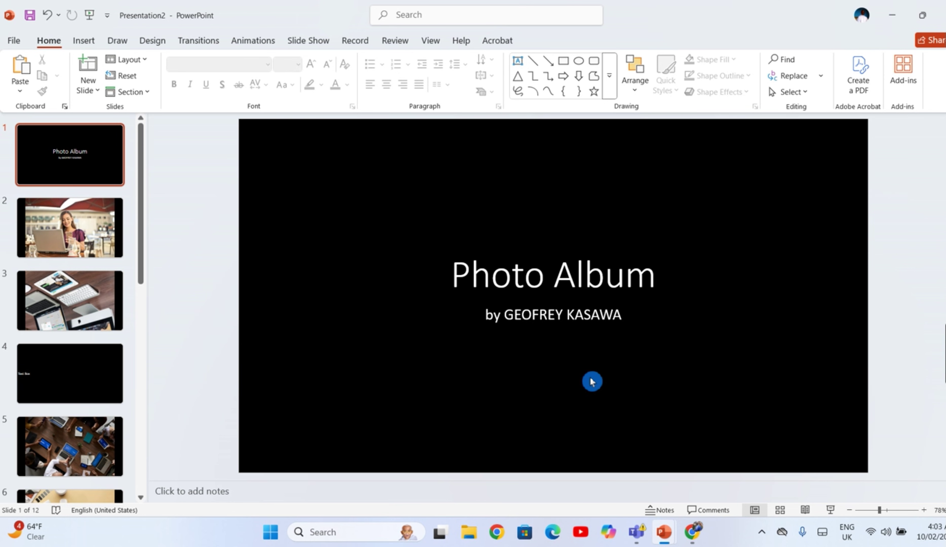
Step: Delete the empty Text Box slide (slide 4) from the album
scroll(591, 381, down, 1)
scroll(590, 380, down, 1)
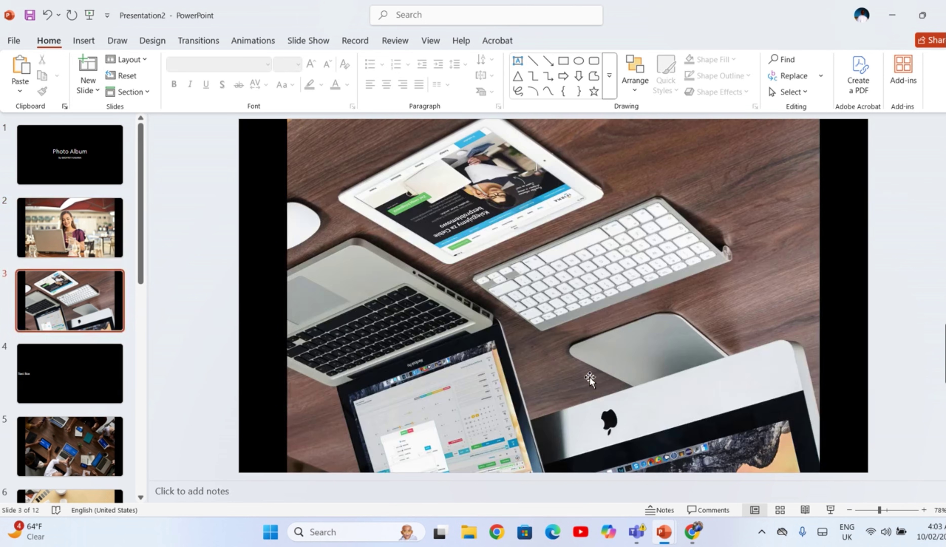
scroll(590, 378, down, 1)
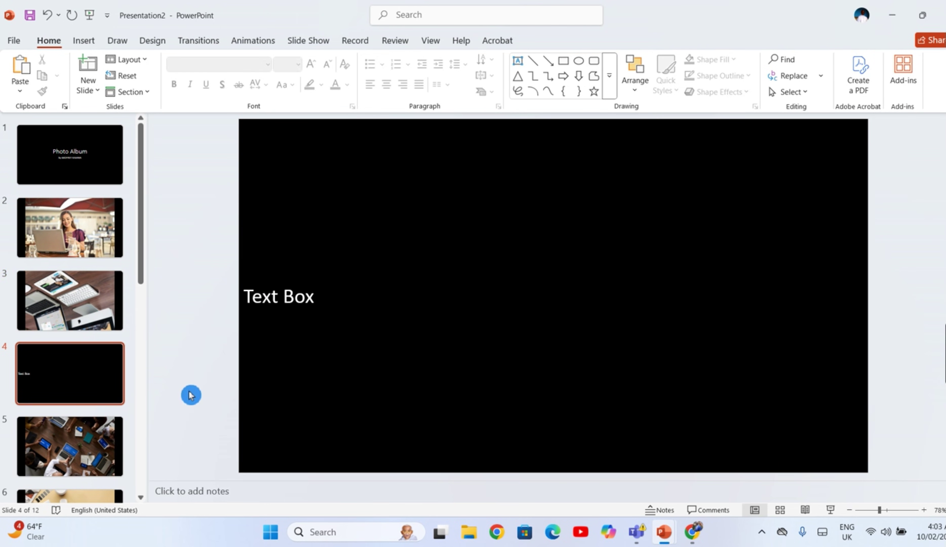
click(96, 372)
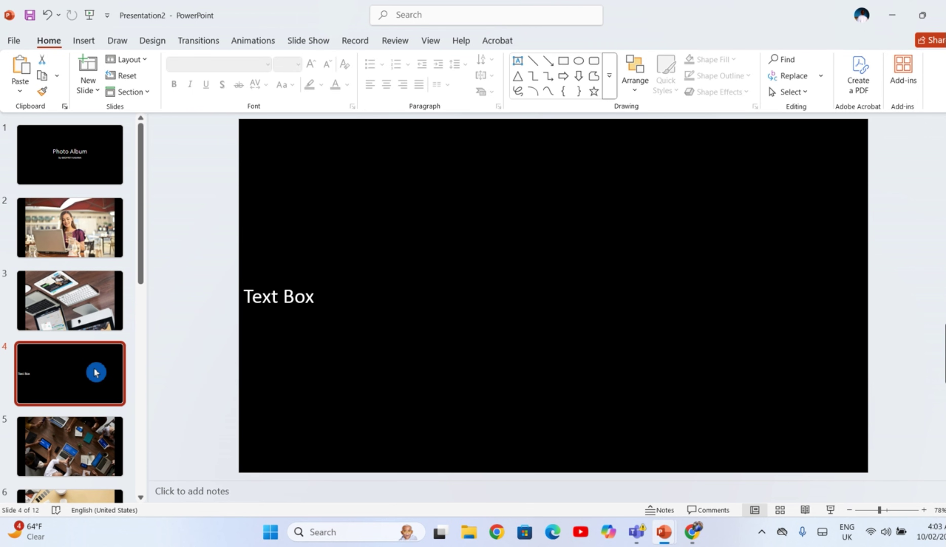
right_click(96, 372)
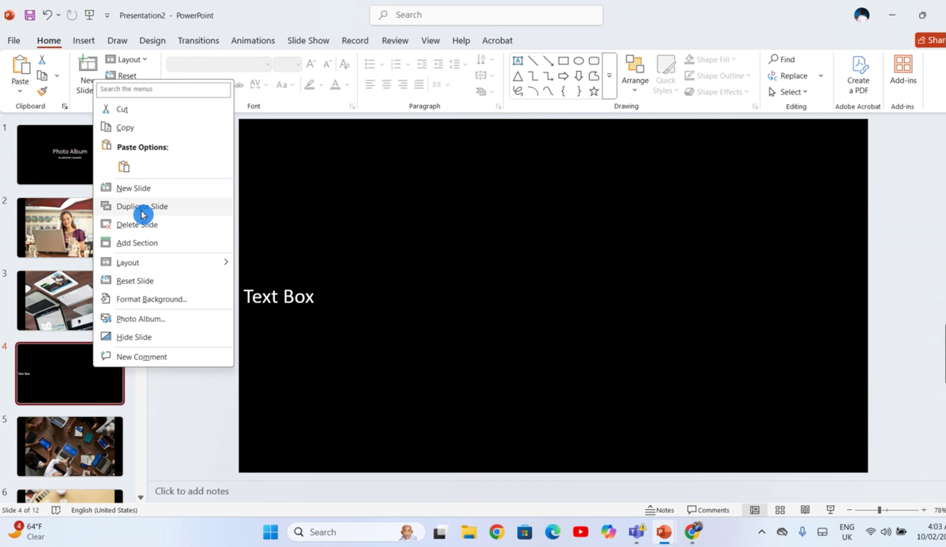
click(137, 225)
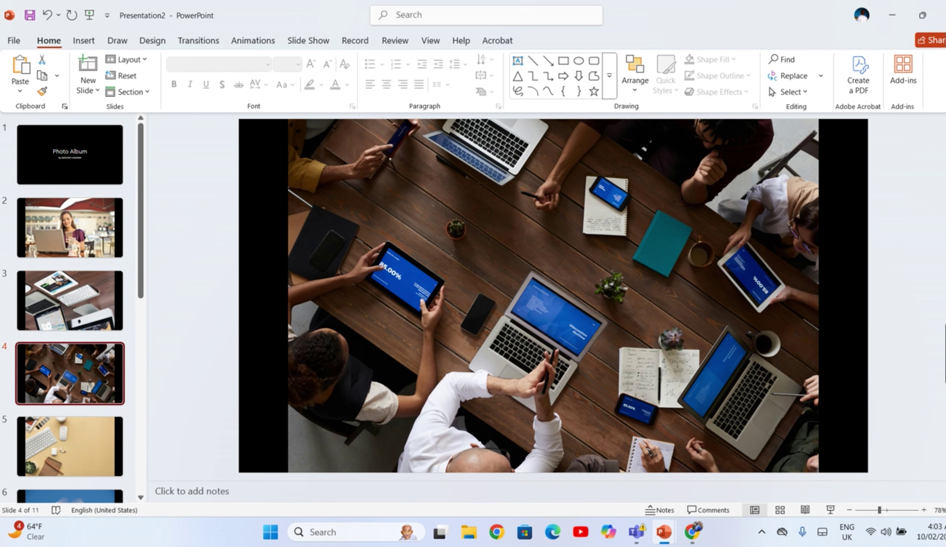
Step: Stretch slide 3's laptops picture to the left and right slide edges, undoing one overshoot
click(69, 301)
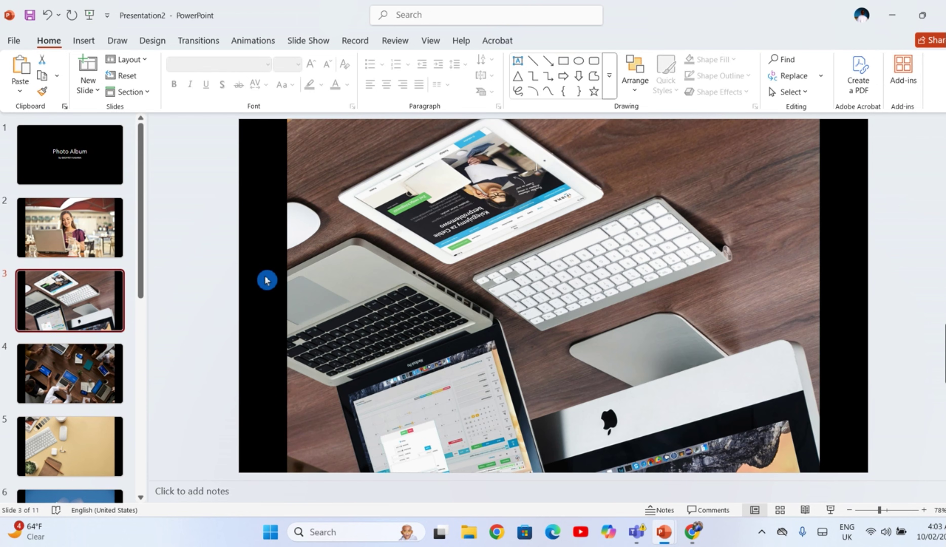
click(840, 256)
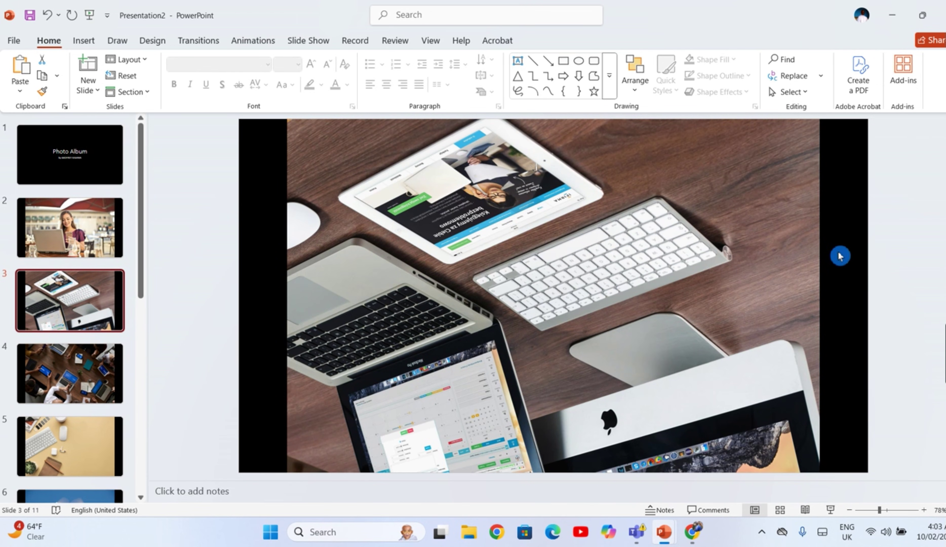
click(80, 371)
click(327, 296)
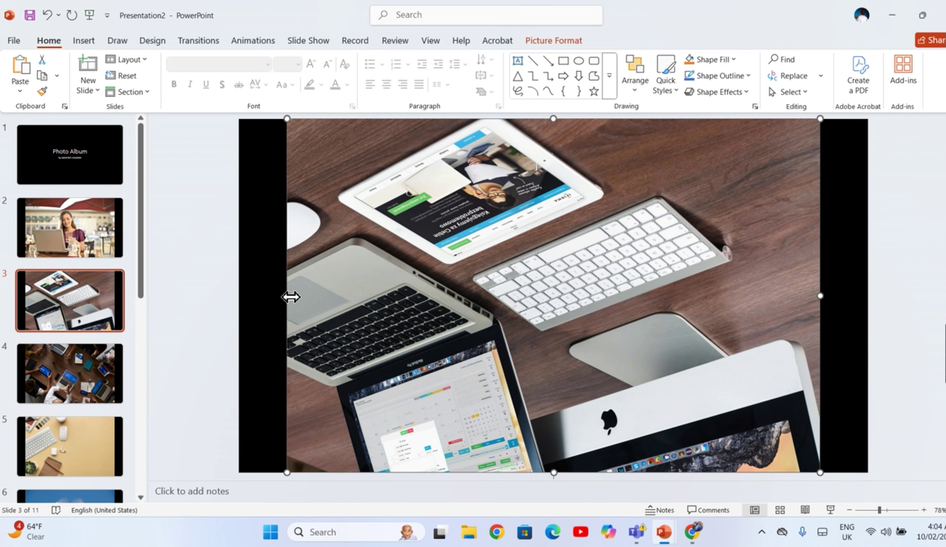
drag(274, 299, 232, 301)
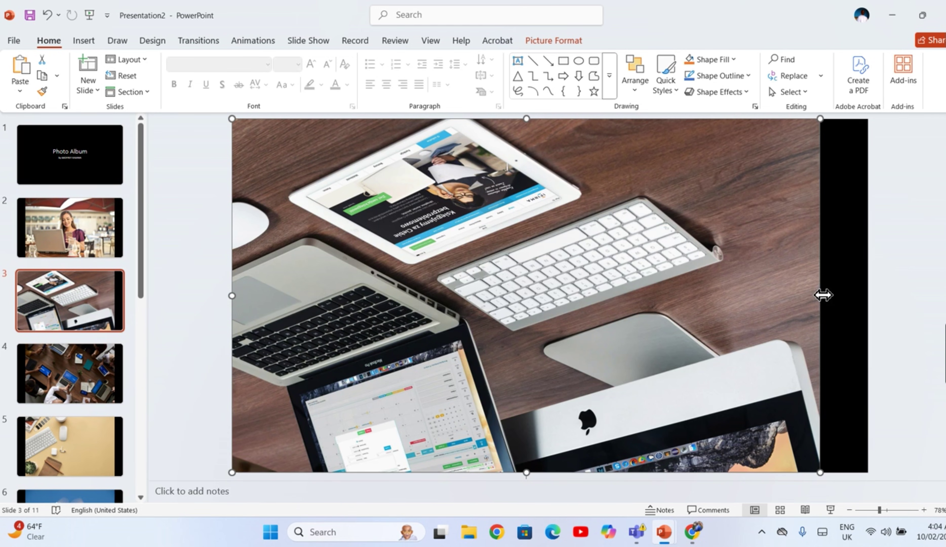
drag(878, 284, 872, 285)
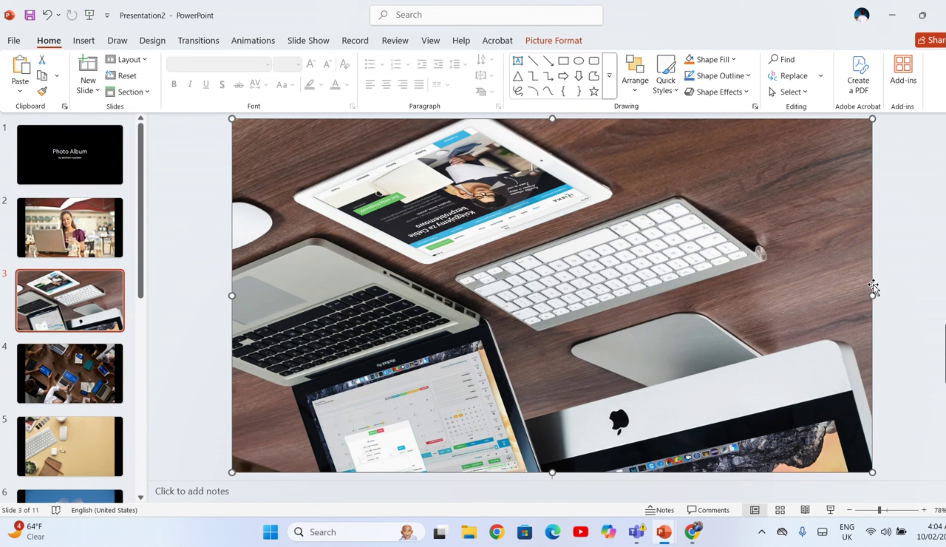
key(ctrl+z)
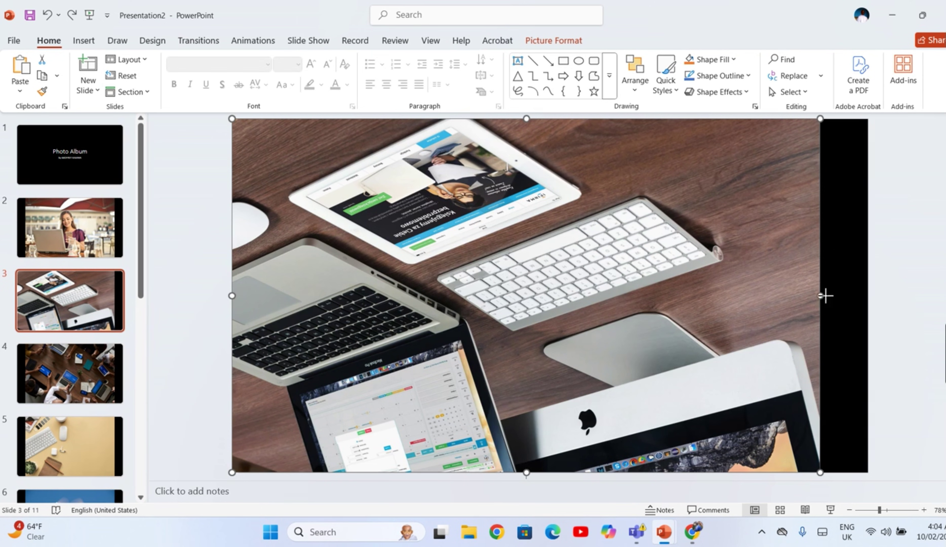
drag(824, 296, 872, 290)
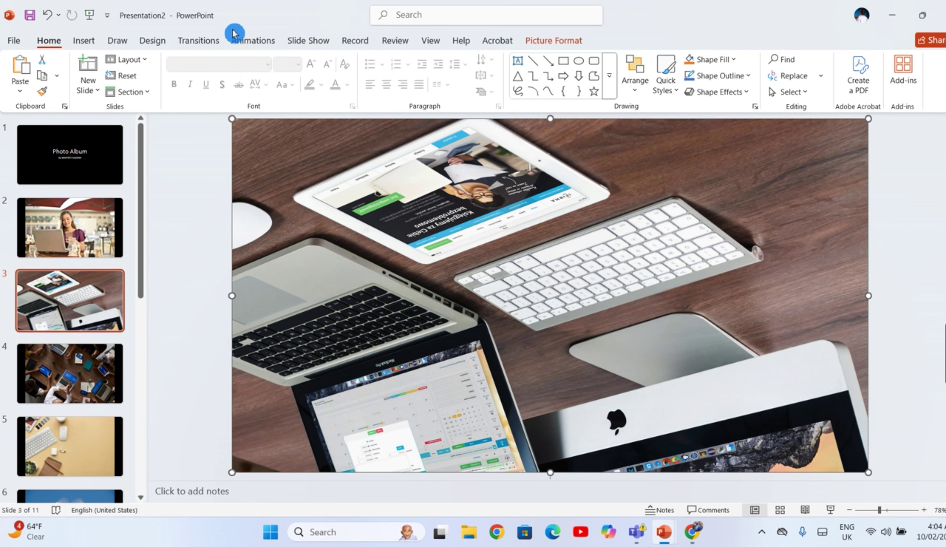
Step: Open Format Background from the Design tab and apply a solid fill colour to all slides
click(165, 40)
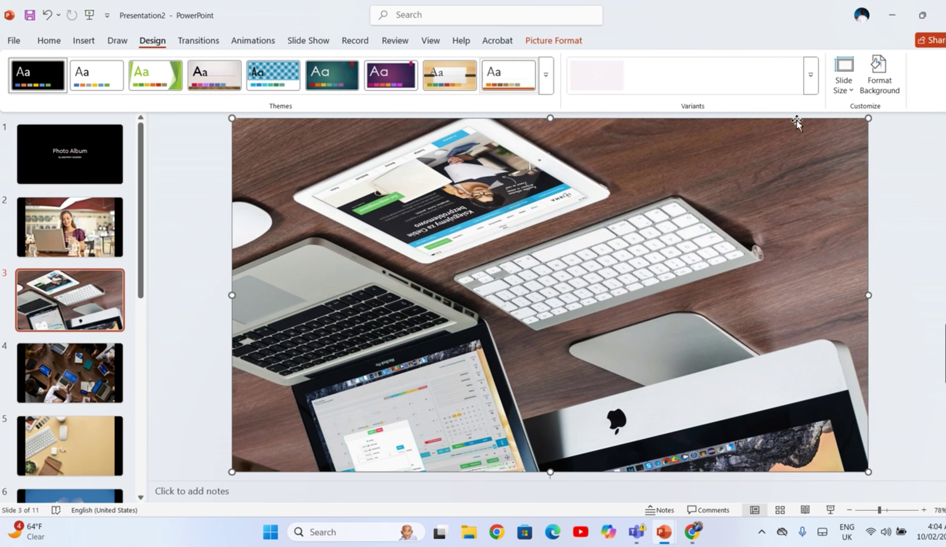
click(879, 90)
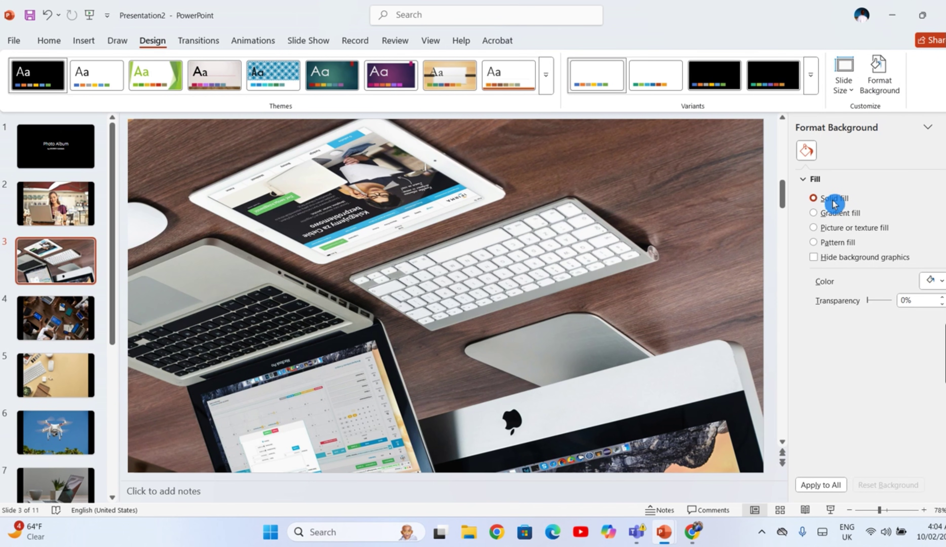
click(942, 284)
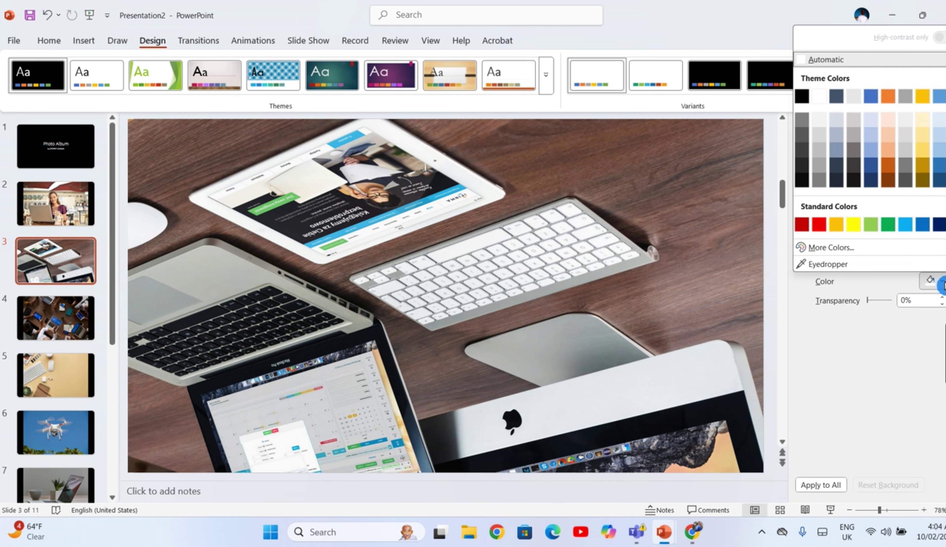
click(898, 119)
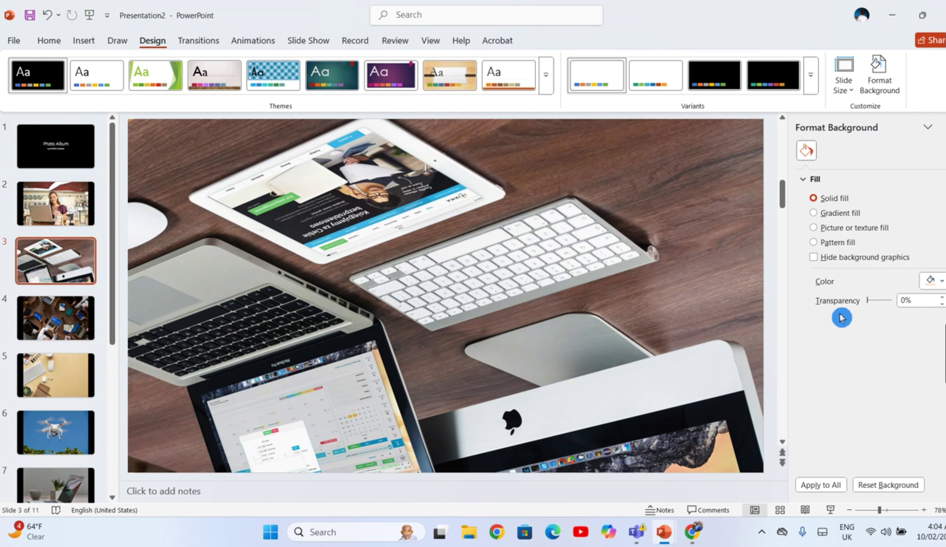
click(820, 486)
Step: Review the slides and reapply the solid black background to every slide
click(67, 153)
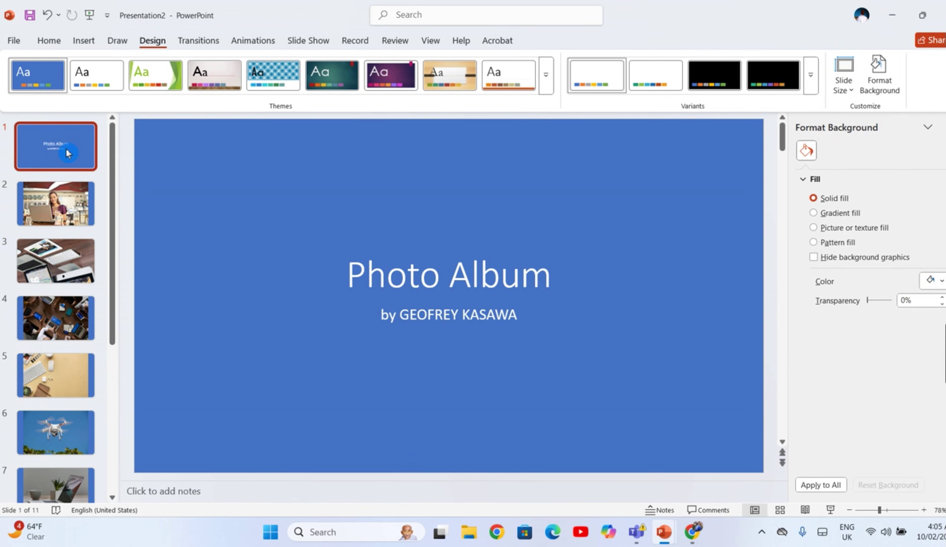
key(Down)
key(Down)
key(Down)
key(Down)
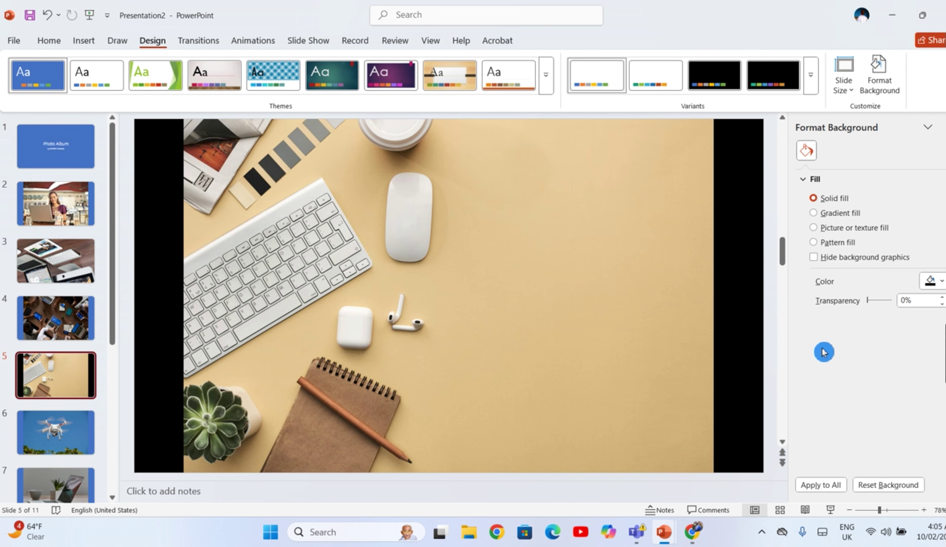
click(821, 485)
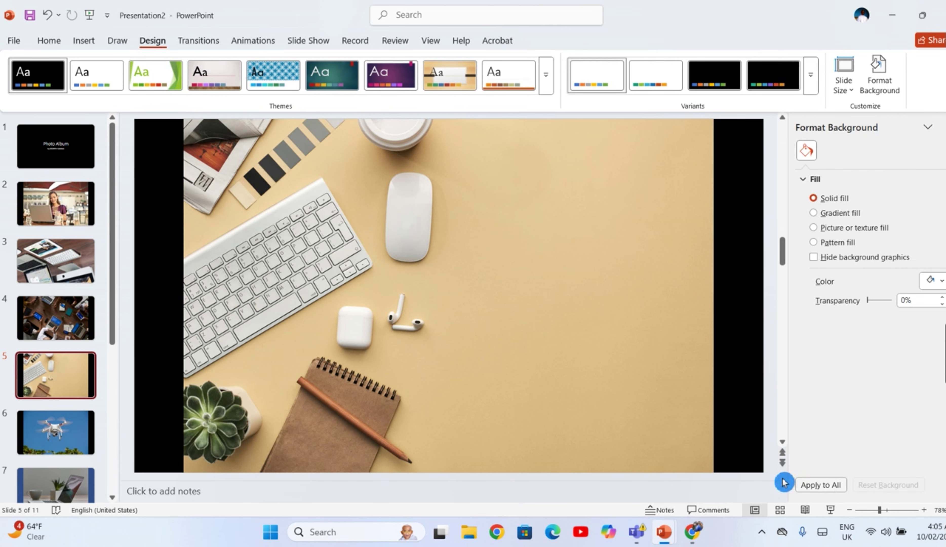
click(60, 142)
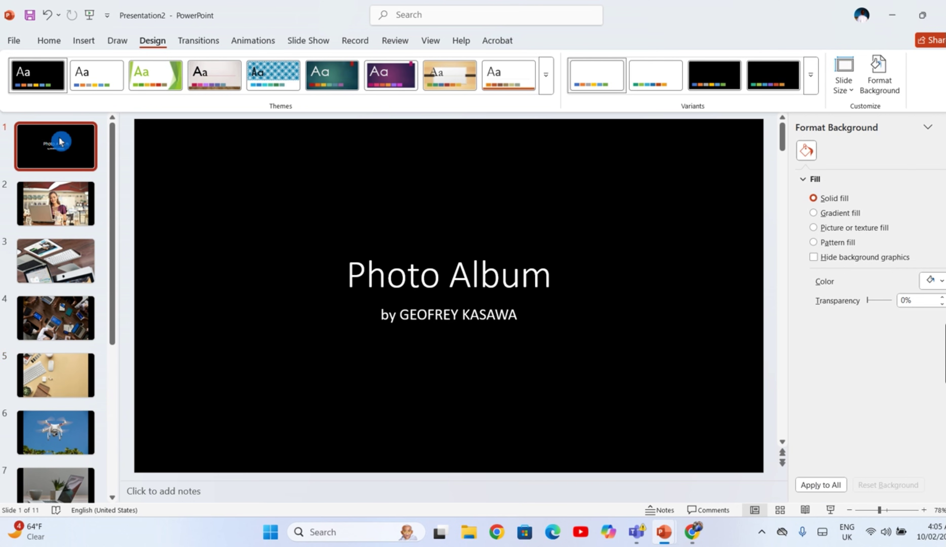
key(Down)
key(Down)
key(Down)
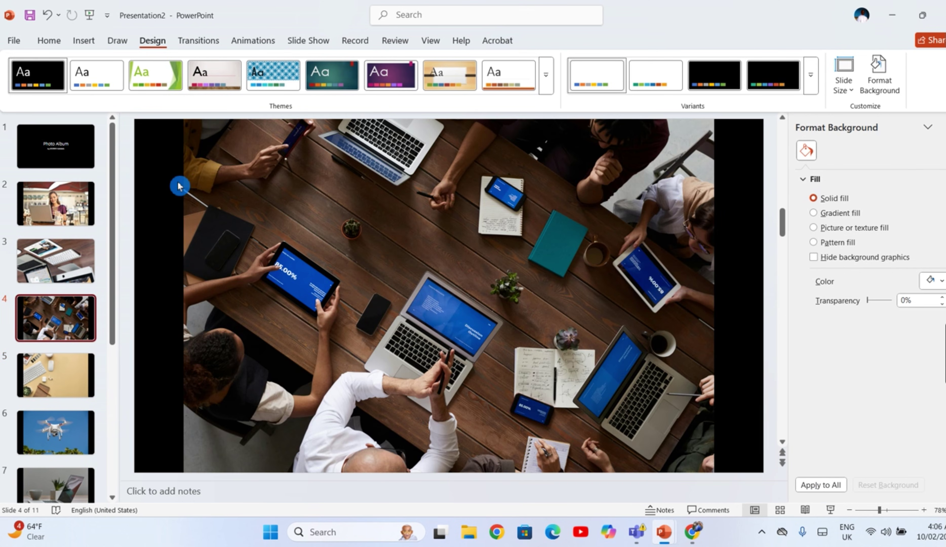
Step: Preview the Fade, Push and Cut transitions on the current slide
click(207, 44)
click(195, 84)
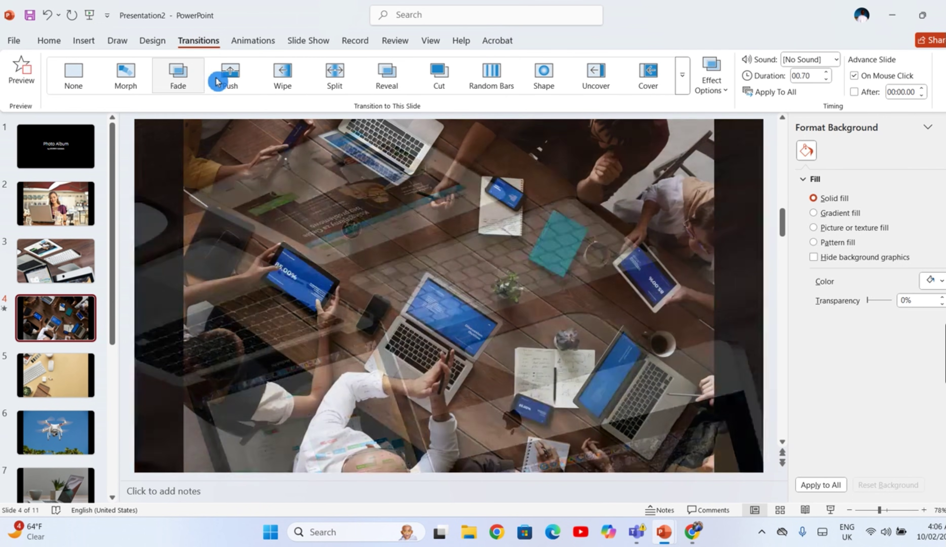
click(228, 78)
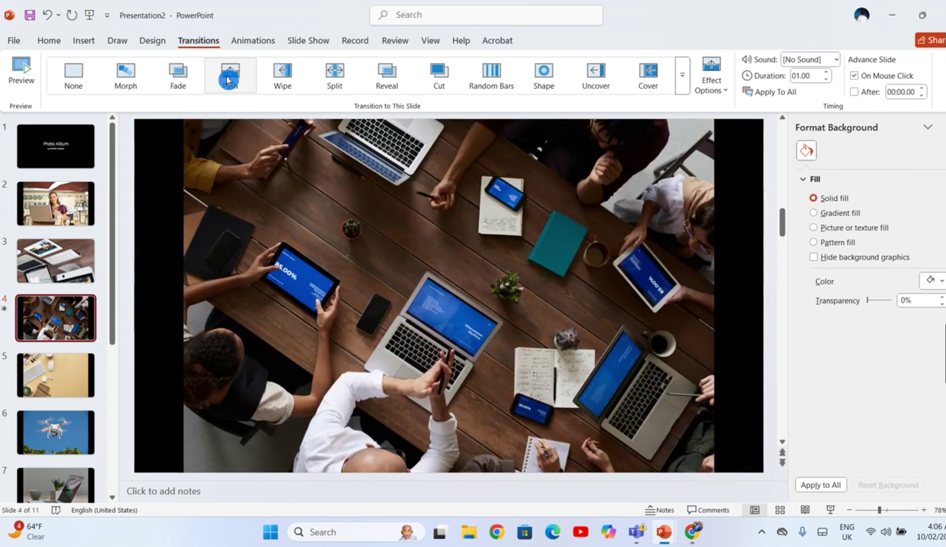
click(436, 84)
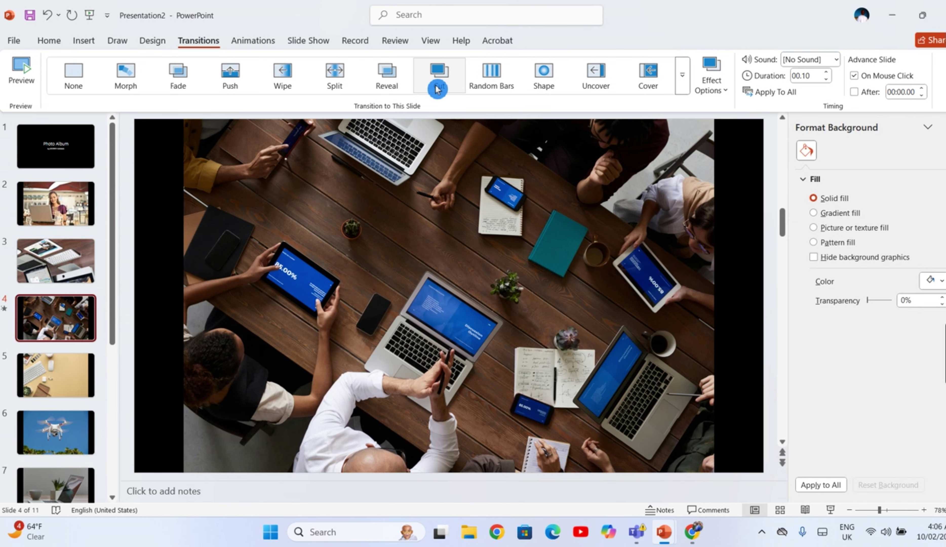
Step: Preview Curtains, Origami and Airplane, then apply the 04.00-second Vortex transition to all slides
click(684, 92)
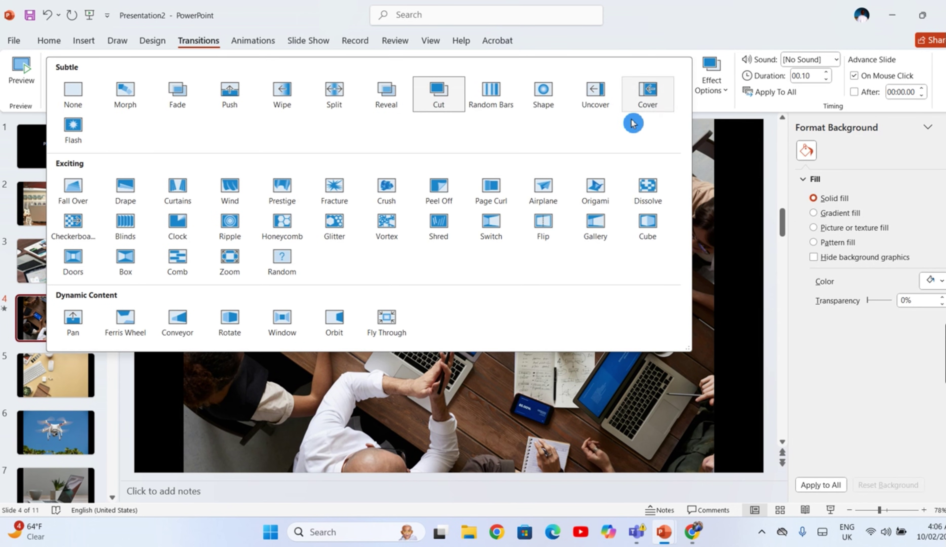
click(177, 188)
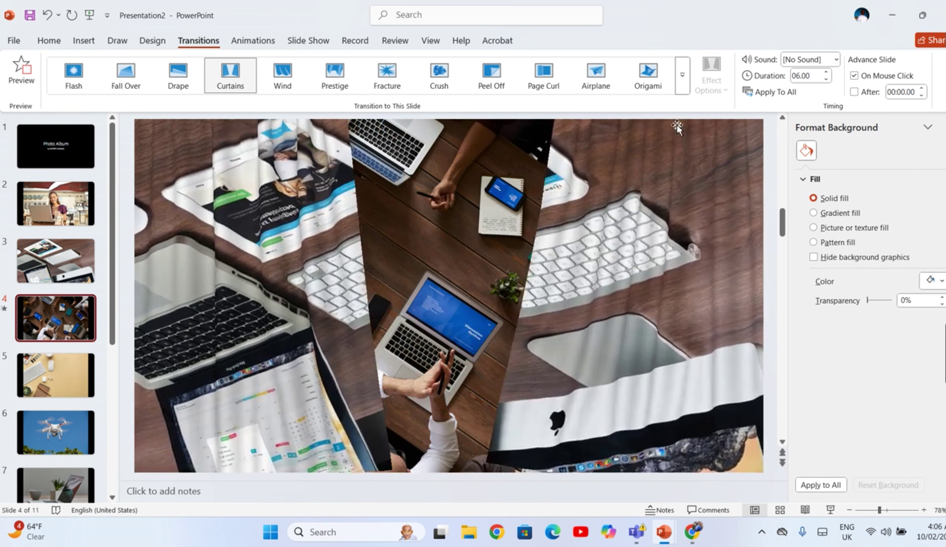
click(648, 76)
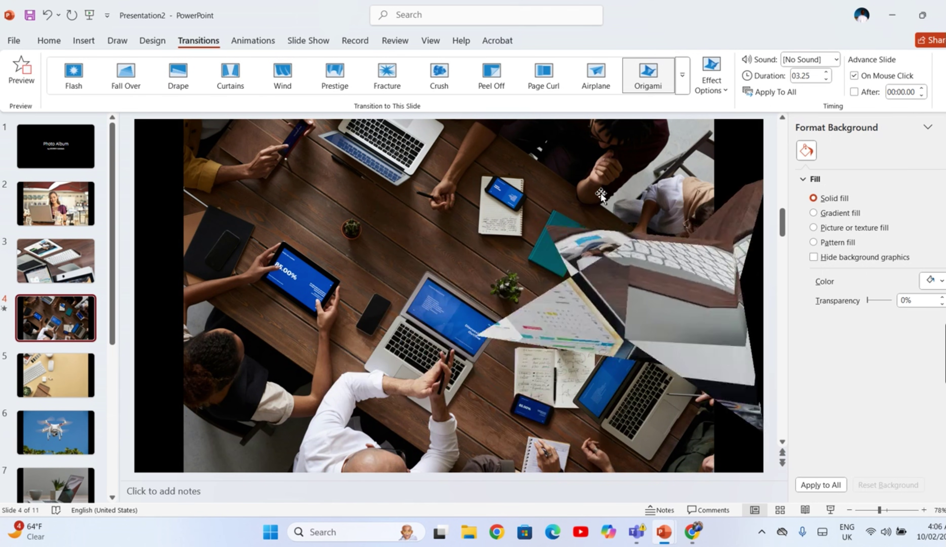
click(595, 75)
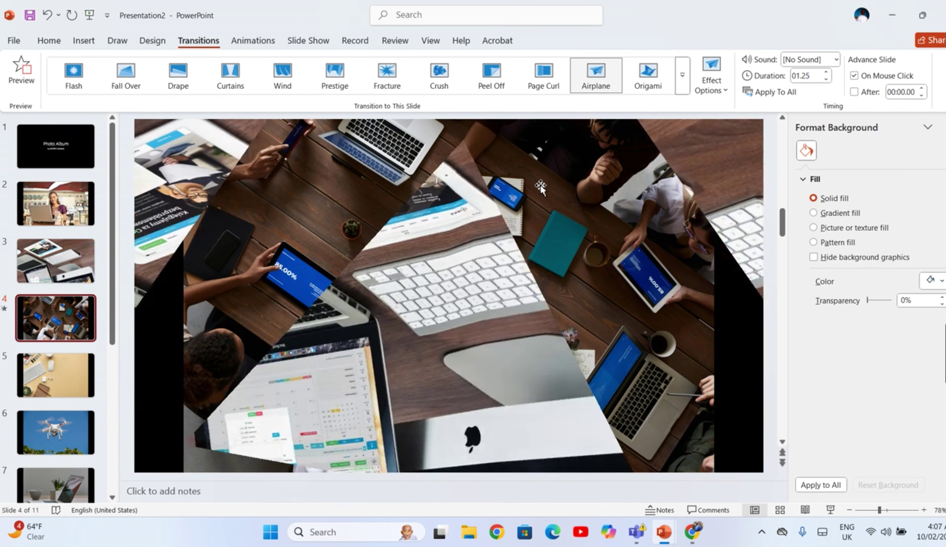
click(682, 75)
click(392, 234)
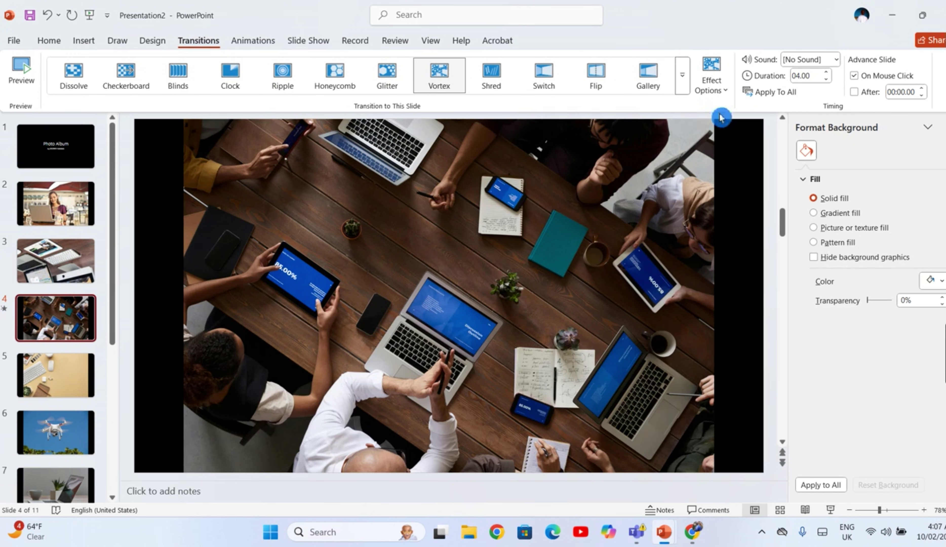
click(777, 94)
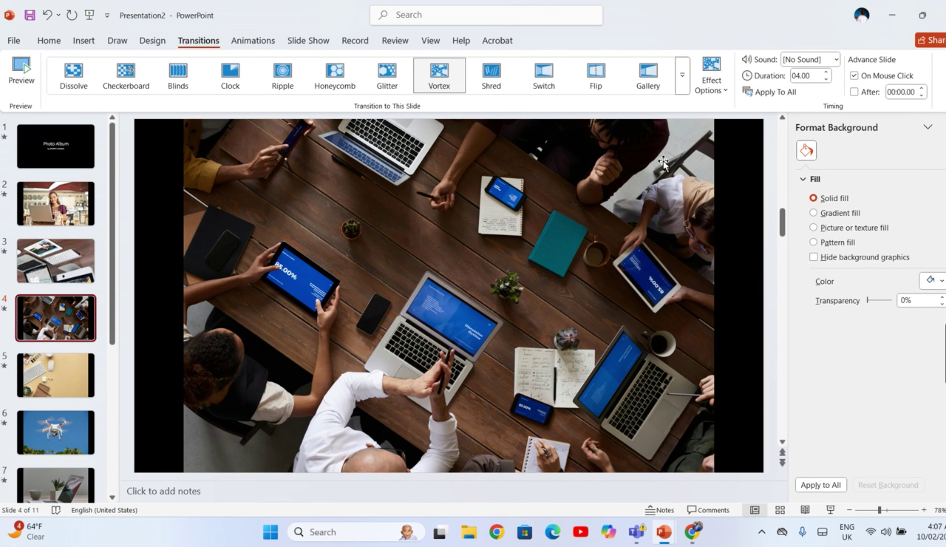
key(shift+F5)
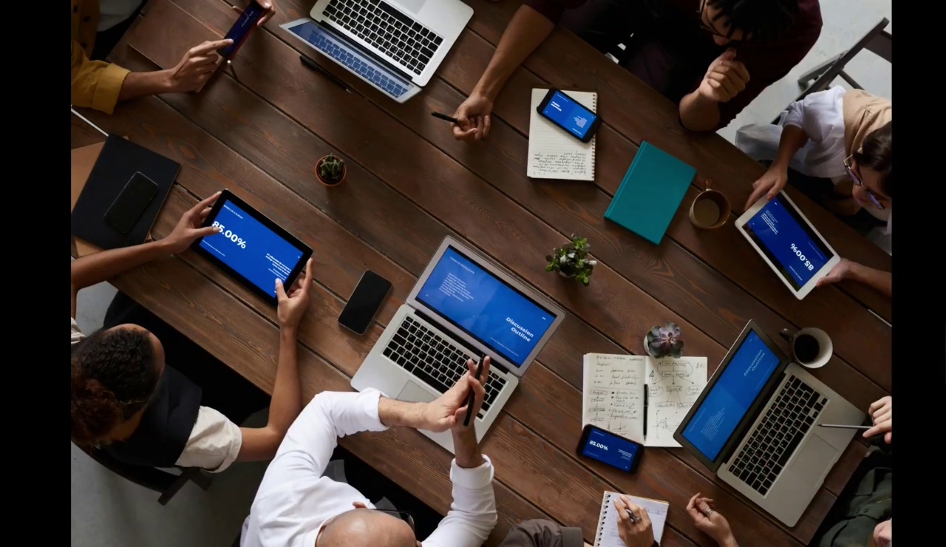
key(Escape)
key(shift+F5)
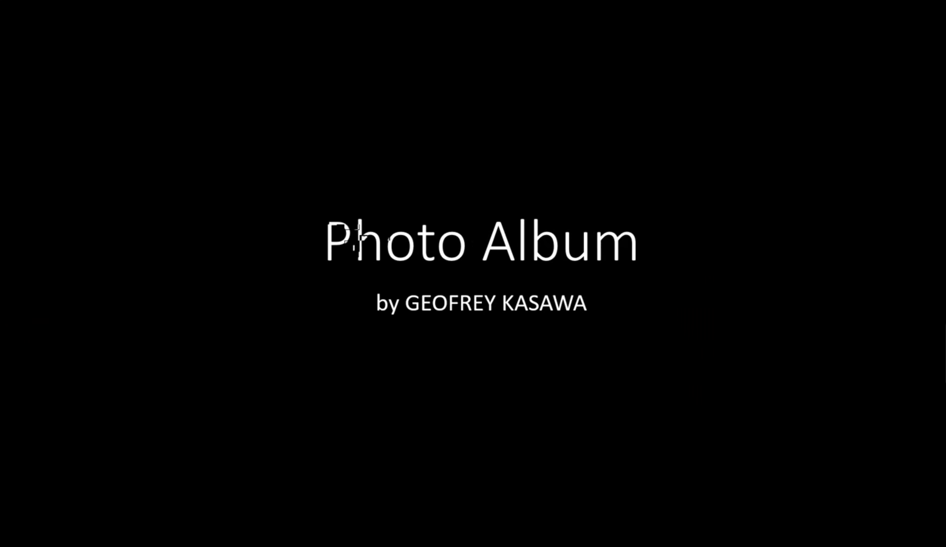
key(space)
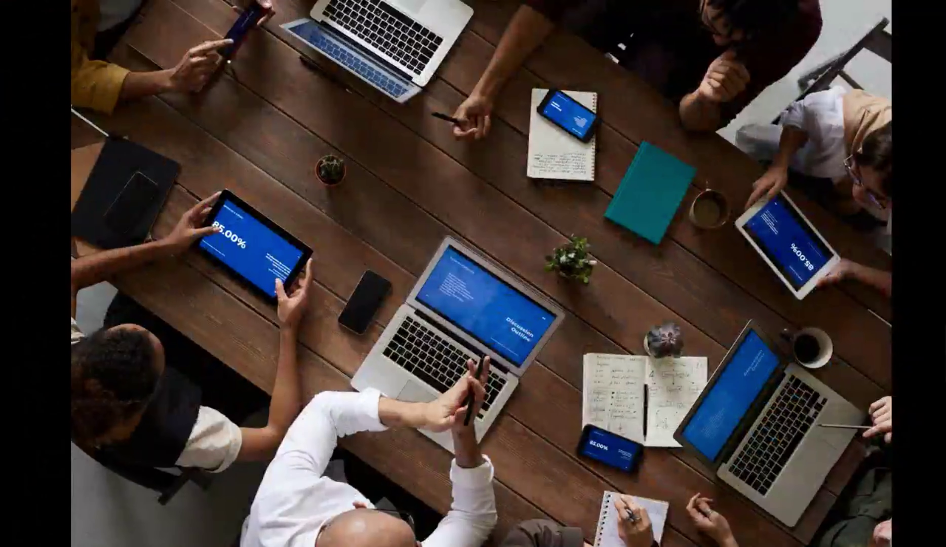
key(Escape)
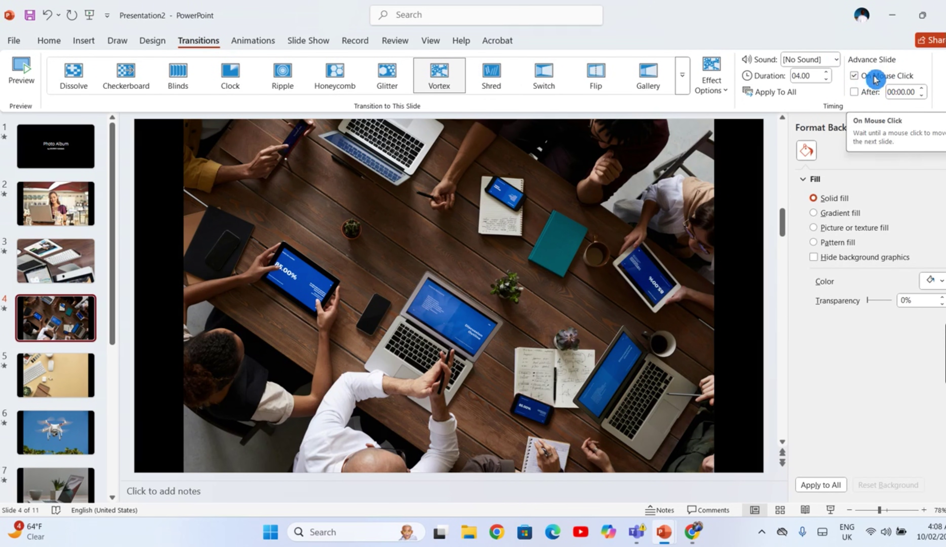
Step: Advance all slides automatically after 00:01.50 instead of on mouse click, then check the title slide
click(854, 95)
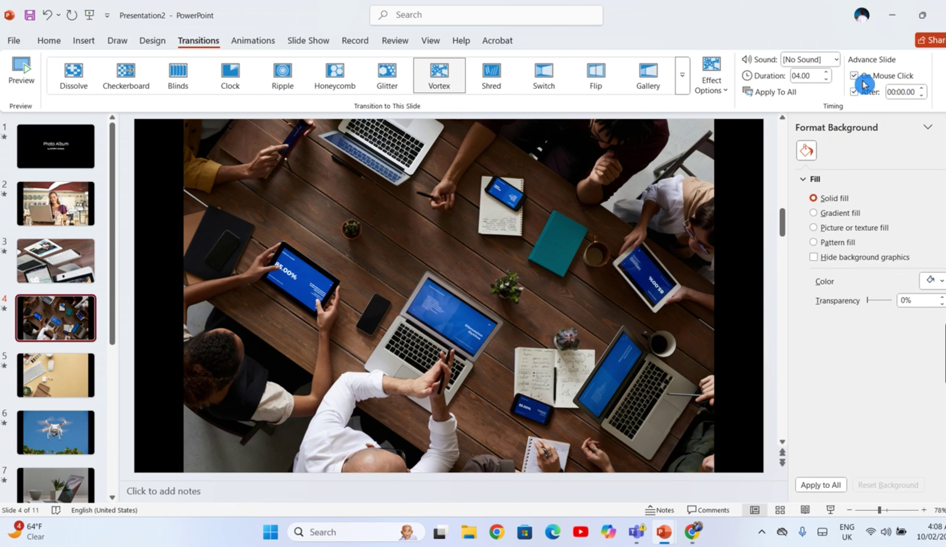
click(906, 96)
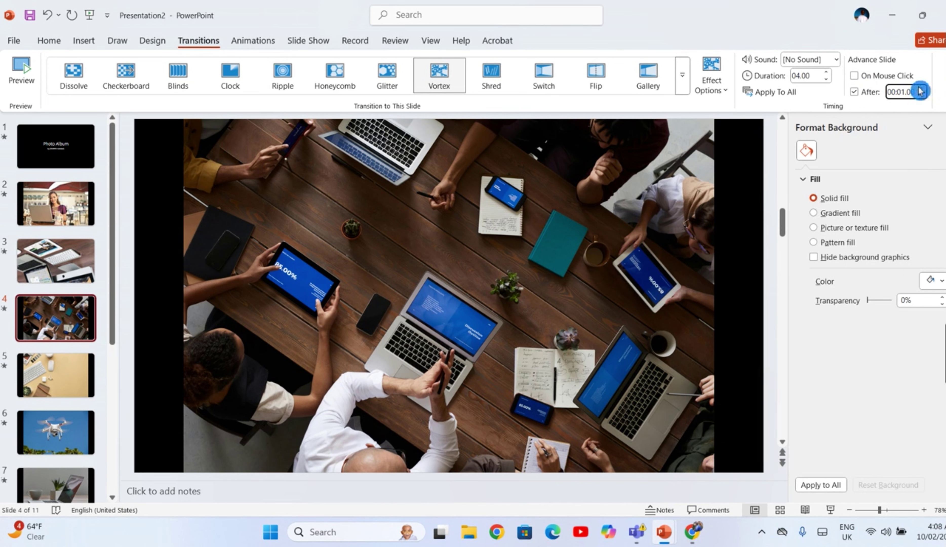
click(783, 96)
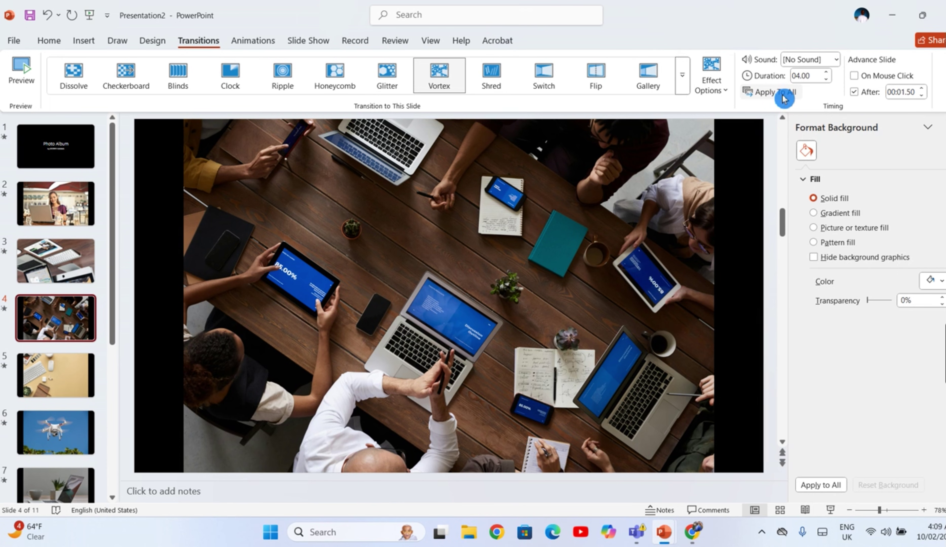
click(822, 531)
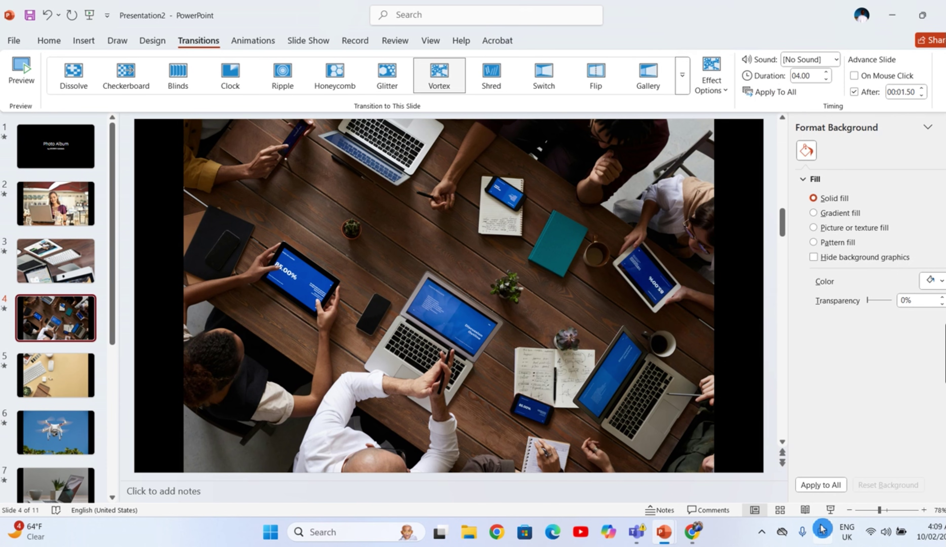
click(92, 160)
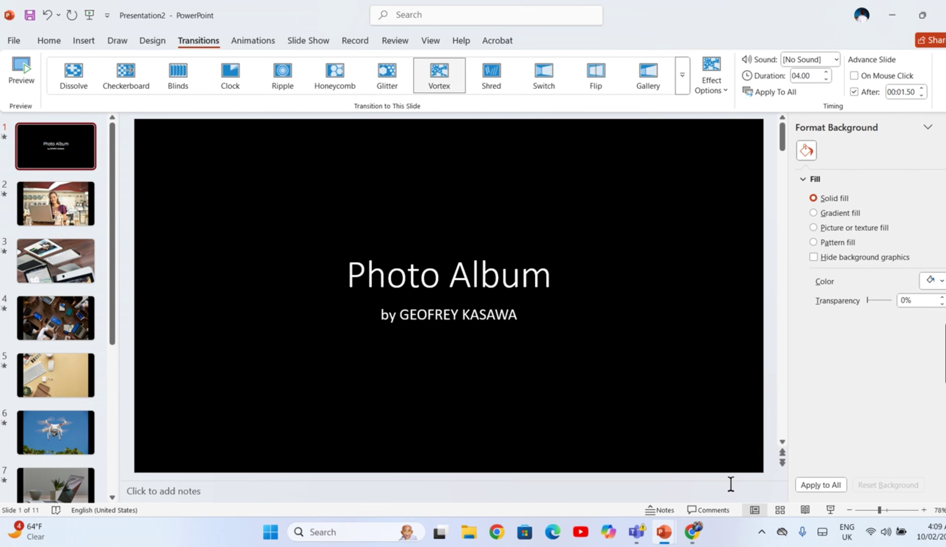
click(830, 510)
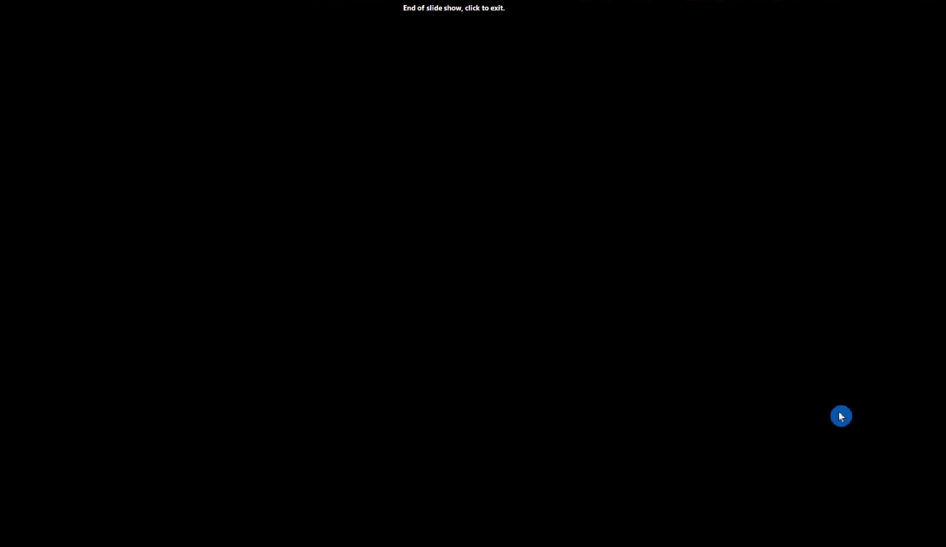
click(340, 81)
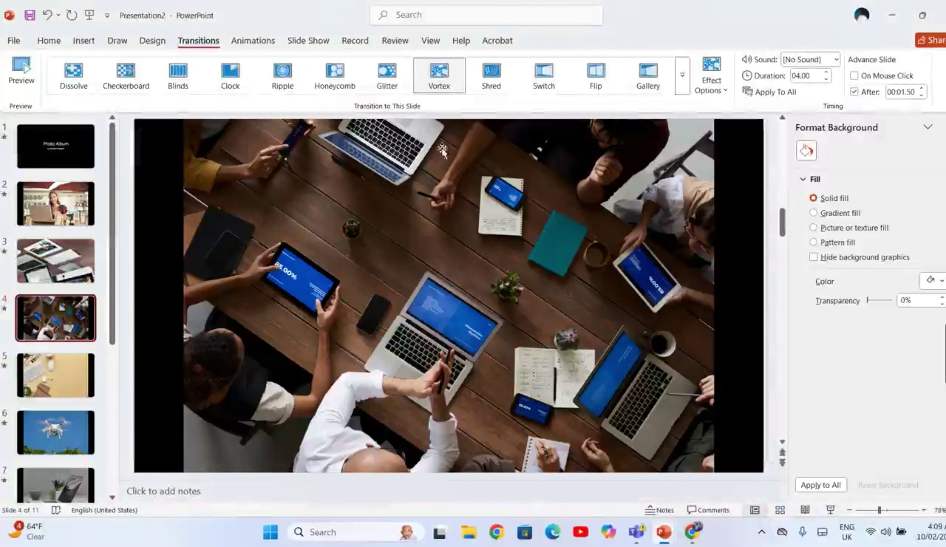
Step: Enable 'Loop continuously until Esc' in Set Up Slide Show and confirm
click(306, 42)
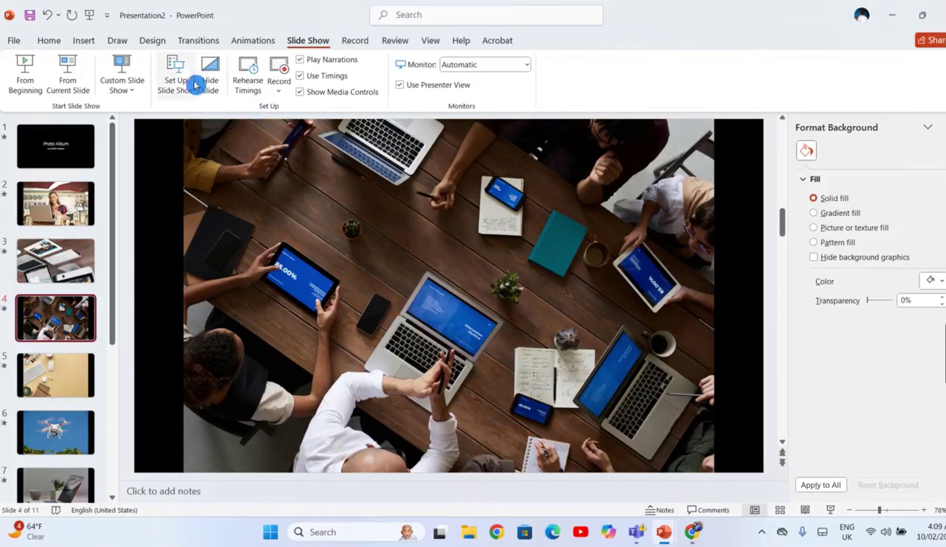
click(179, 74)
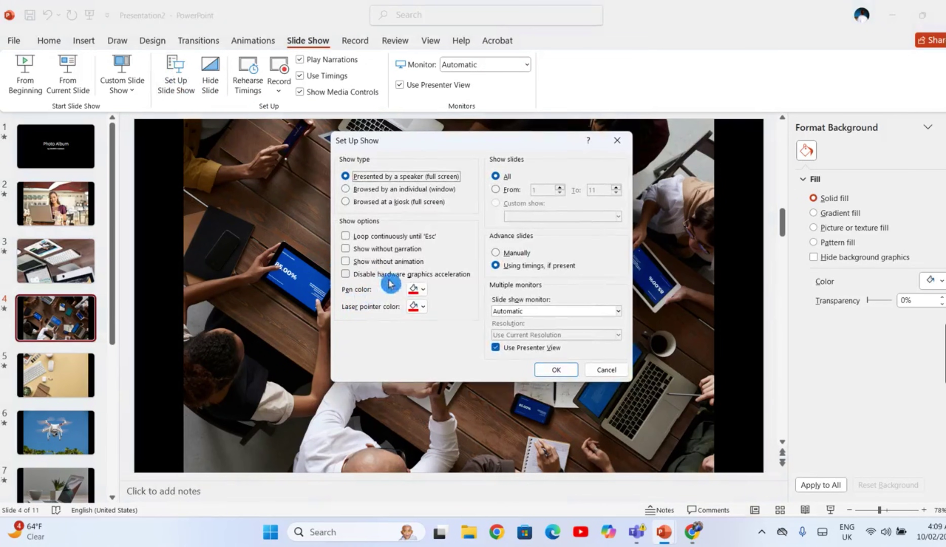
click(366, 237)
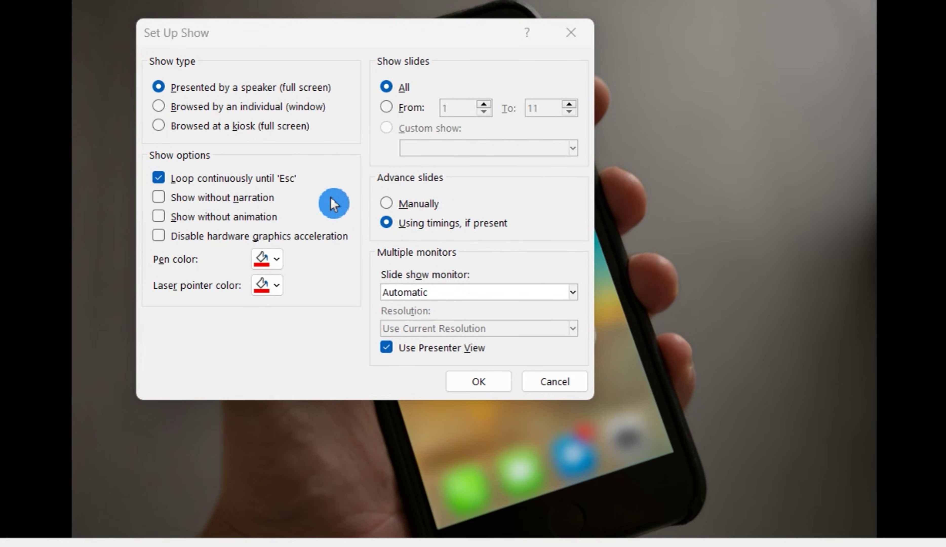
click(488, 385)
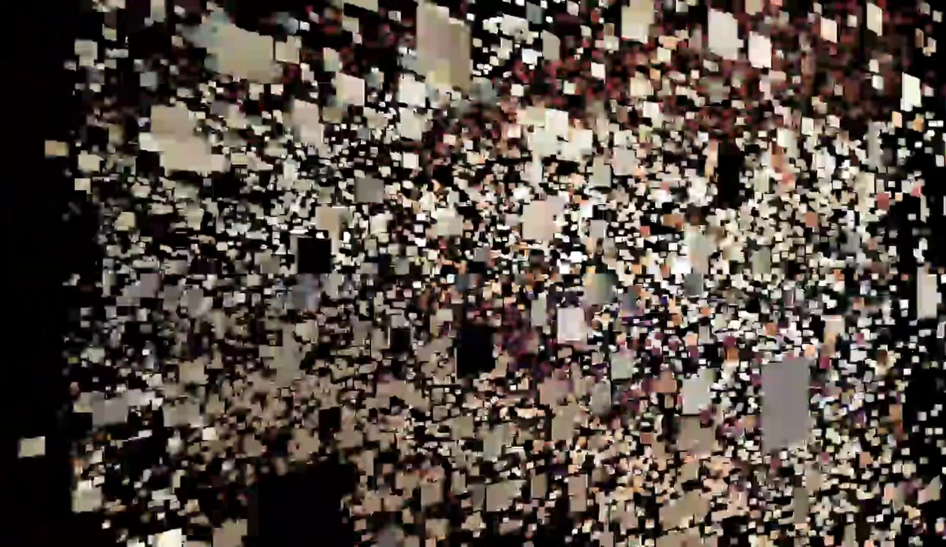